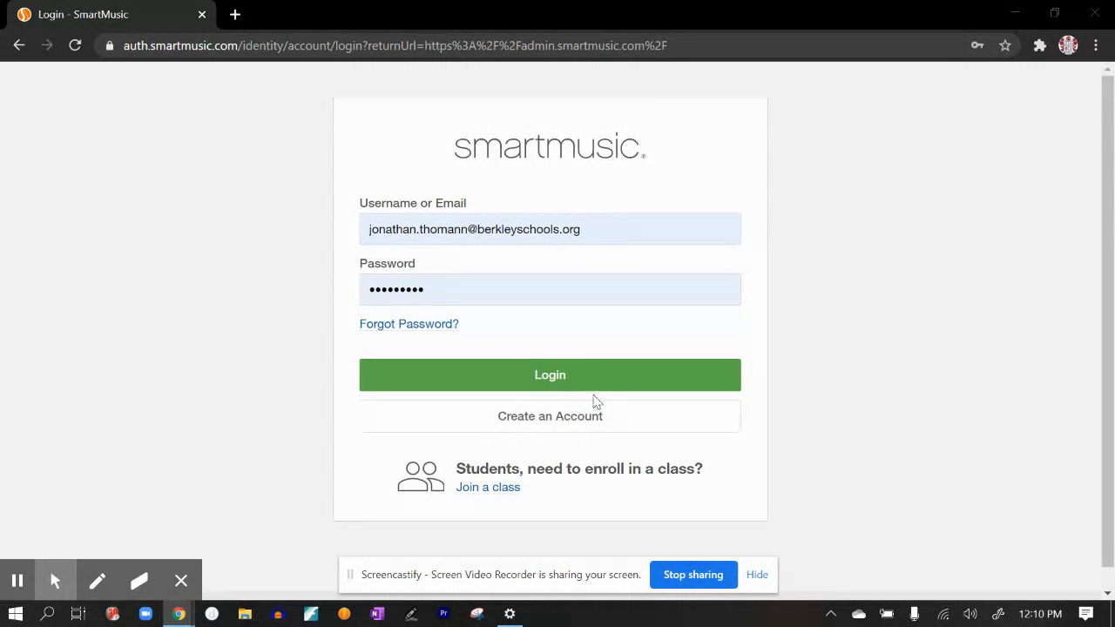
Log in to SmartMusic and start a new Quick creation score in Compose
left_click(582, 383)
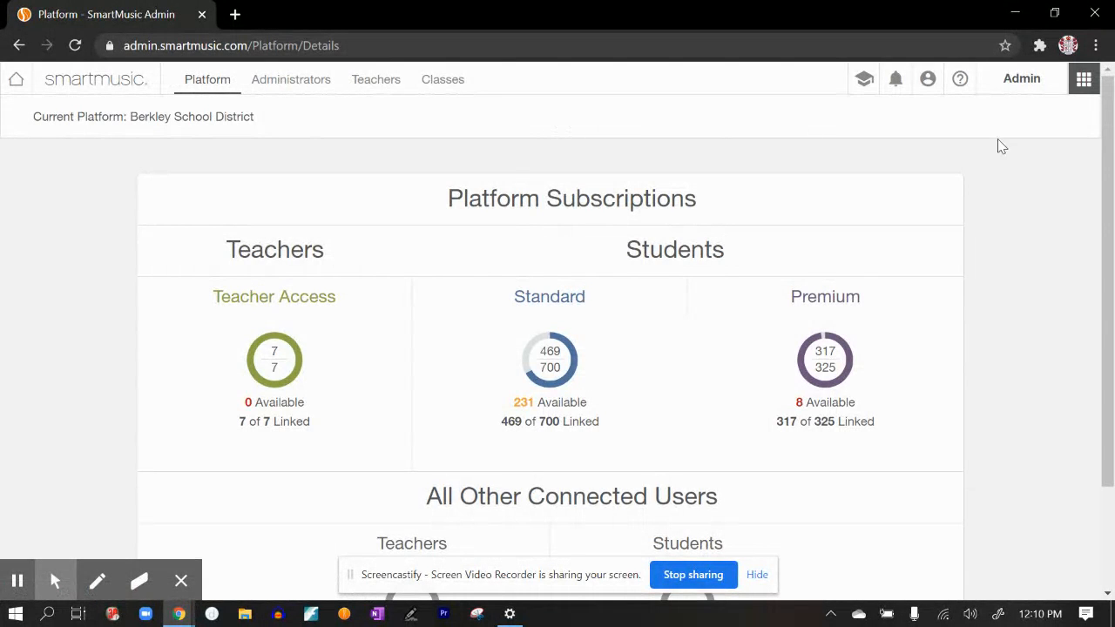
left_click(1084, 79)
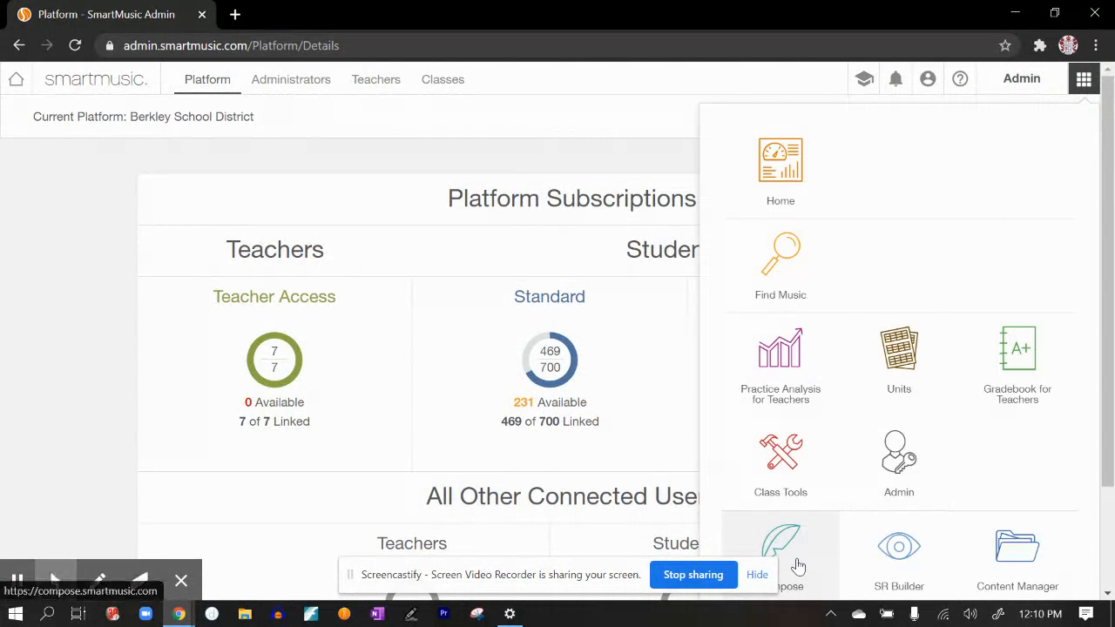
left_click(799, 567)
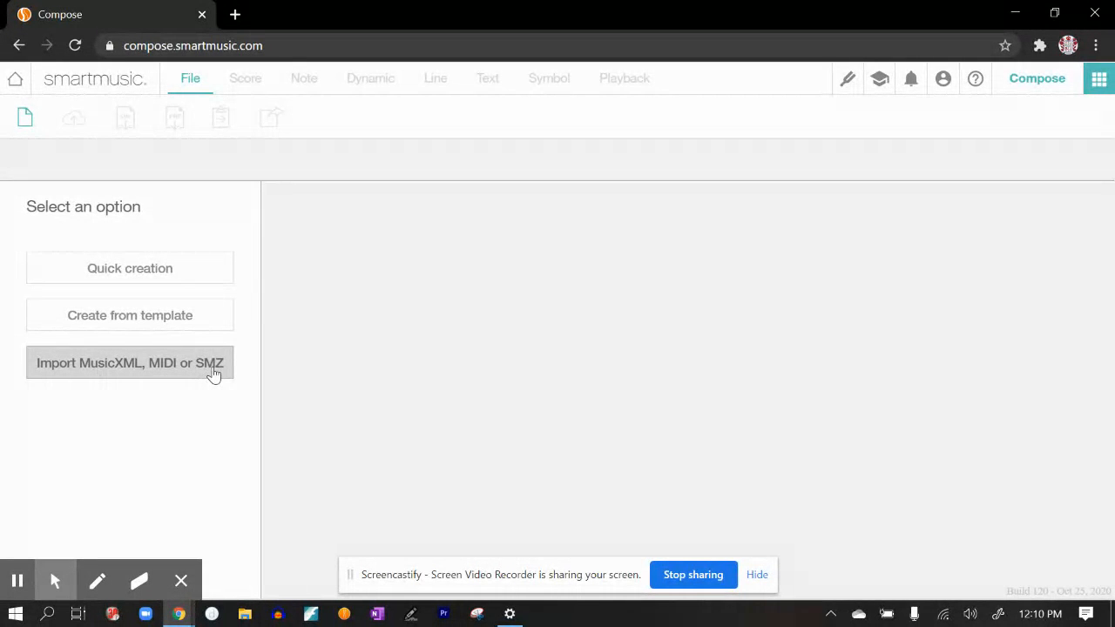
left_click(194, 272)
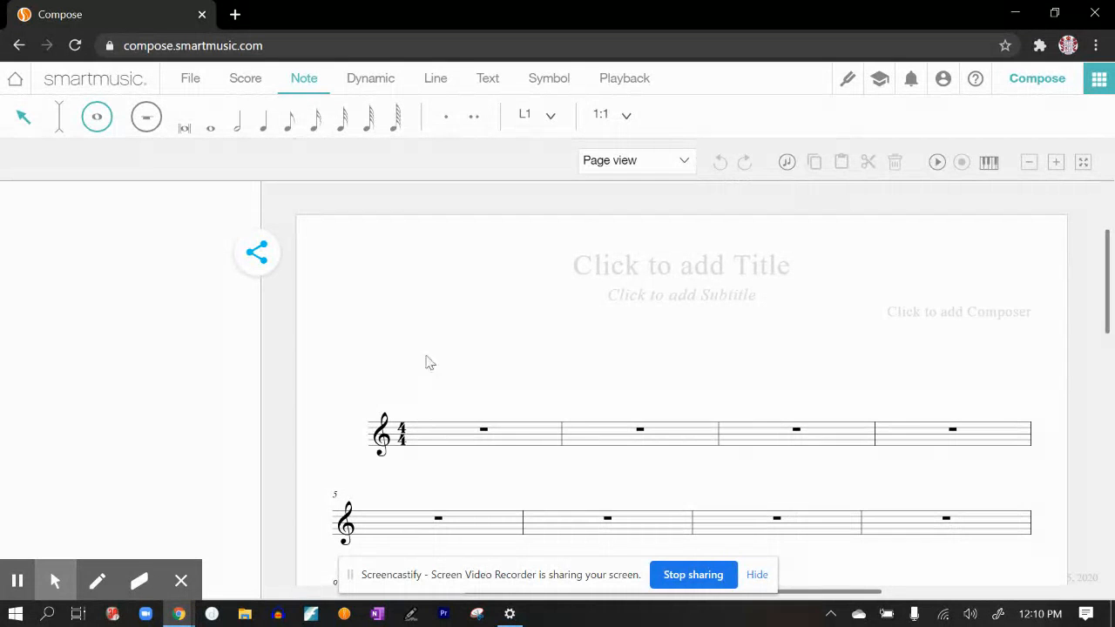
Set the score's title to "SmartMusic Quick Creation" and its subtitle to "1.0"
scroll(423, 369, "down", 1)
scroll(422, 366, "down", 1)
scroll(418, 360, "up", 1)
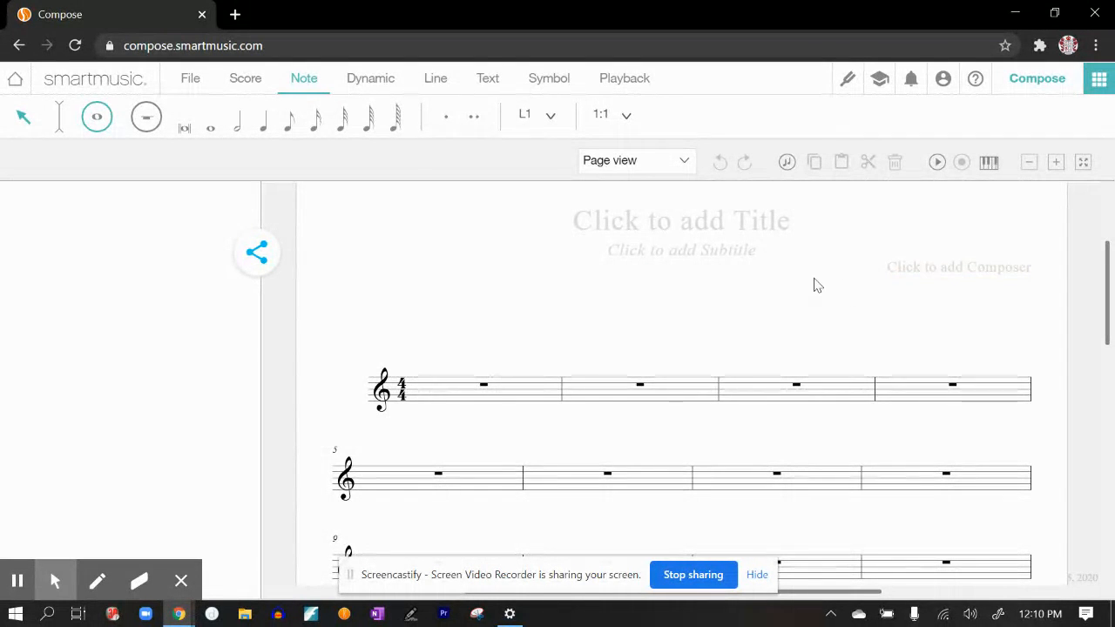
left_click(732, 241)
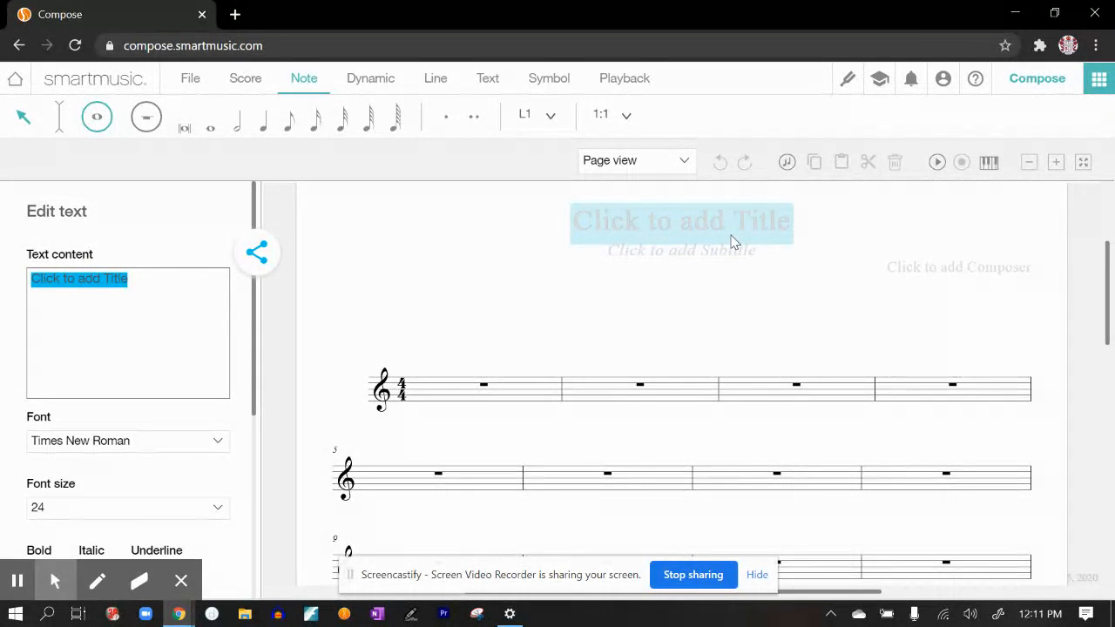
type("Smart")
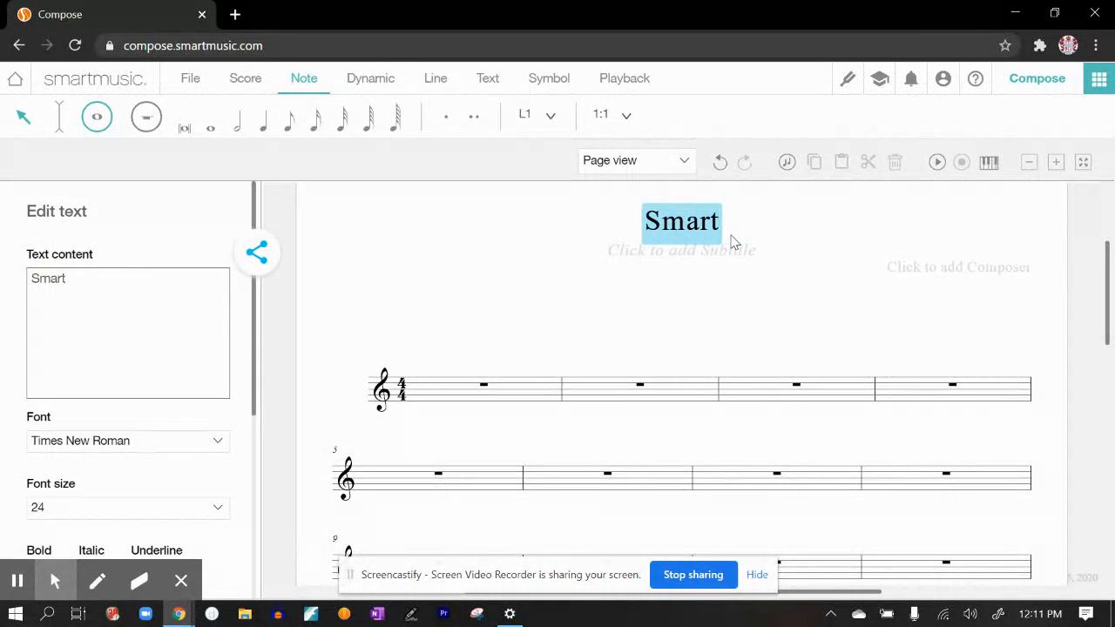
type("Music")
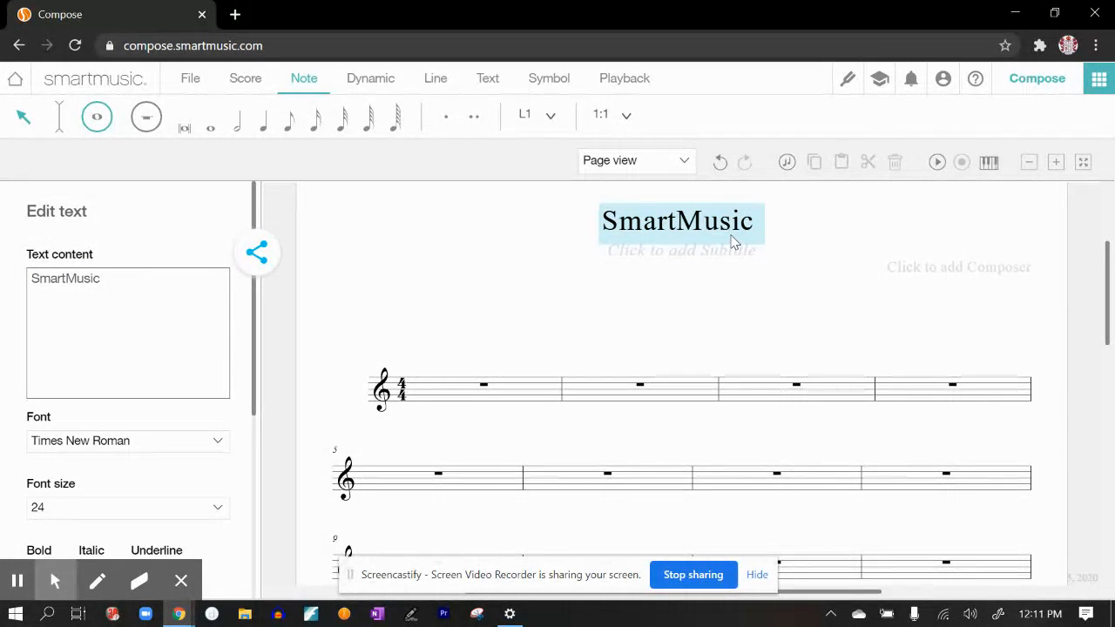
type(" Quick Crea")
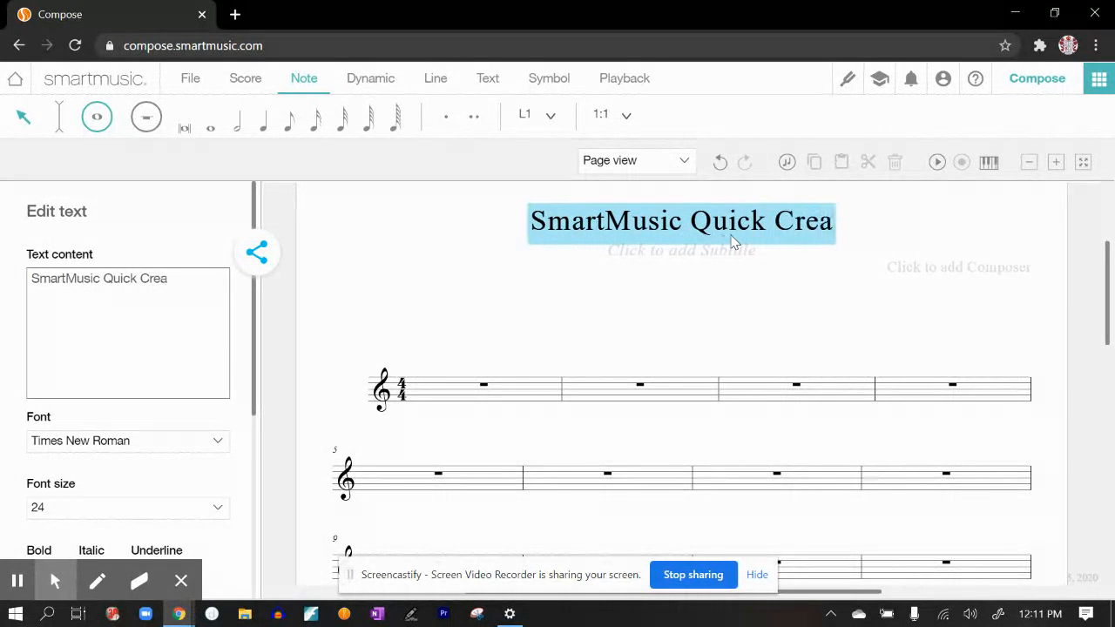
type("tion")
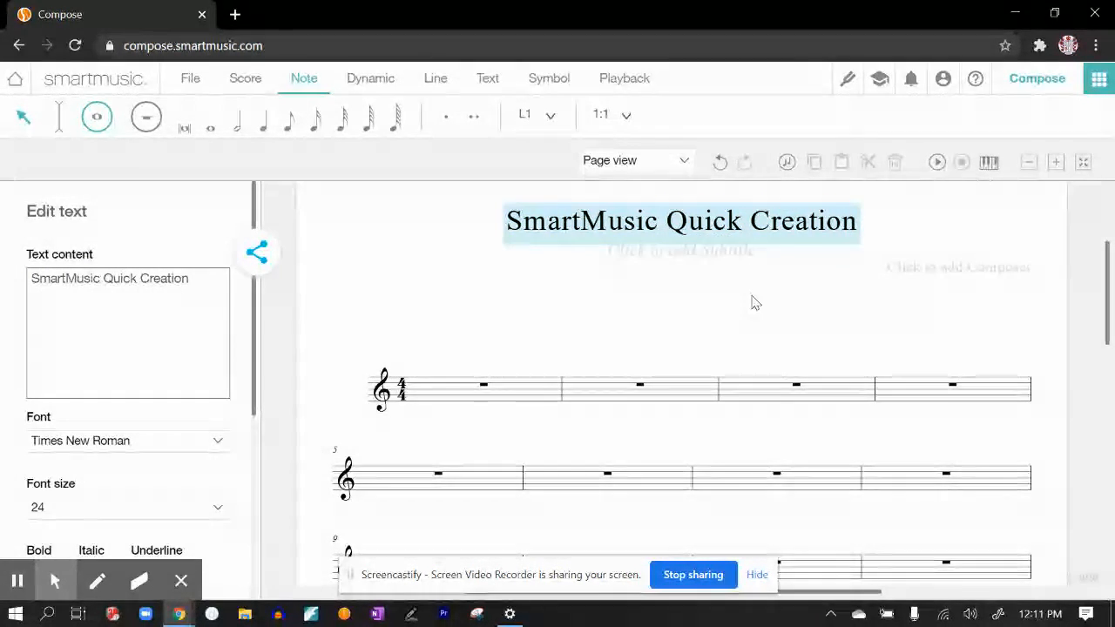
left_click(734, 255)
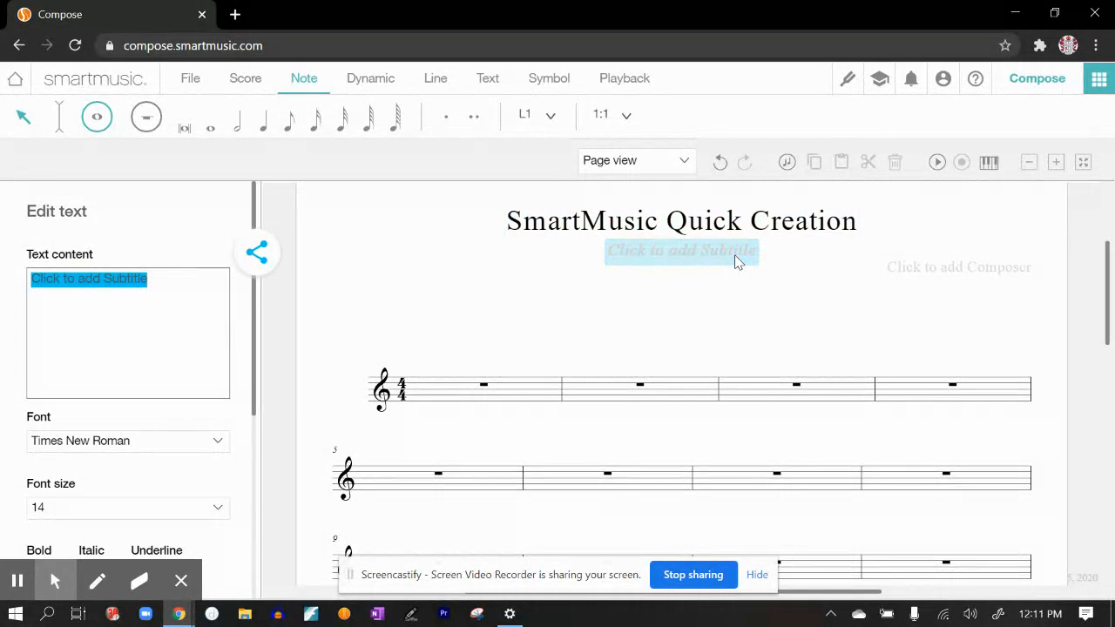
type("1.0")
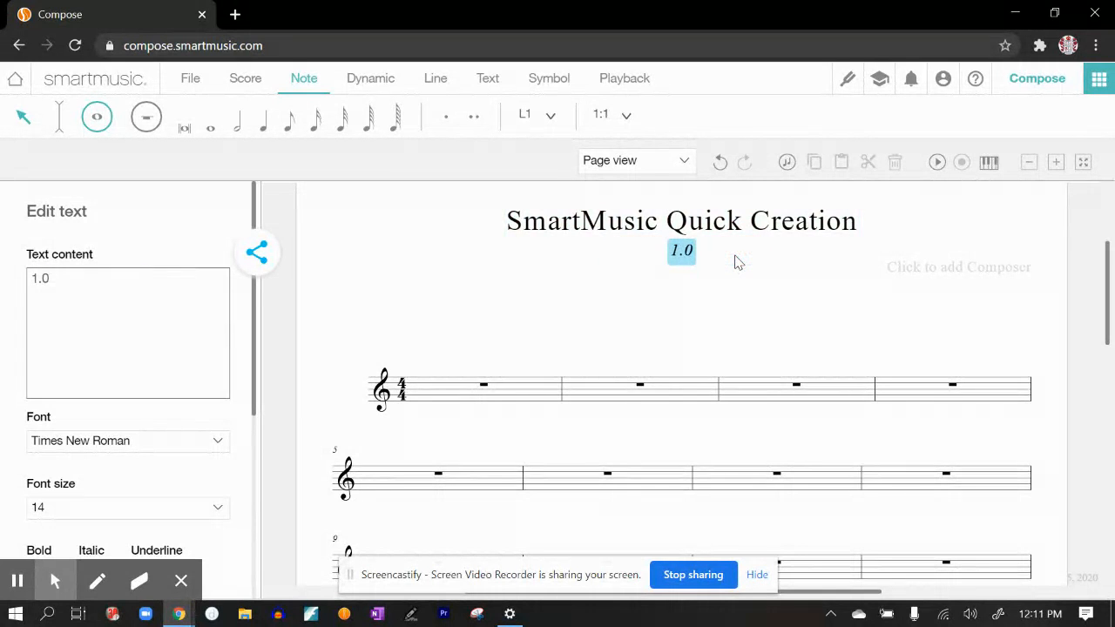
Set the score's composer text to "Mr. Composer, or Ms. Composer, or Person"
left_click(945, 274)
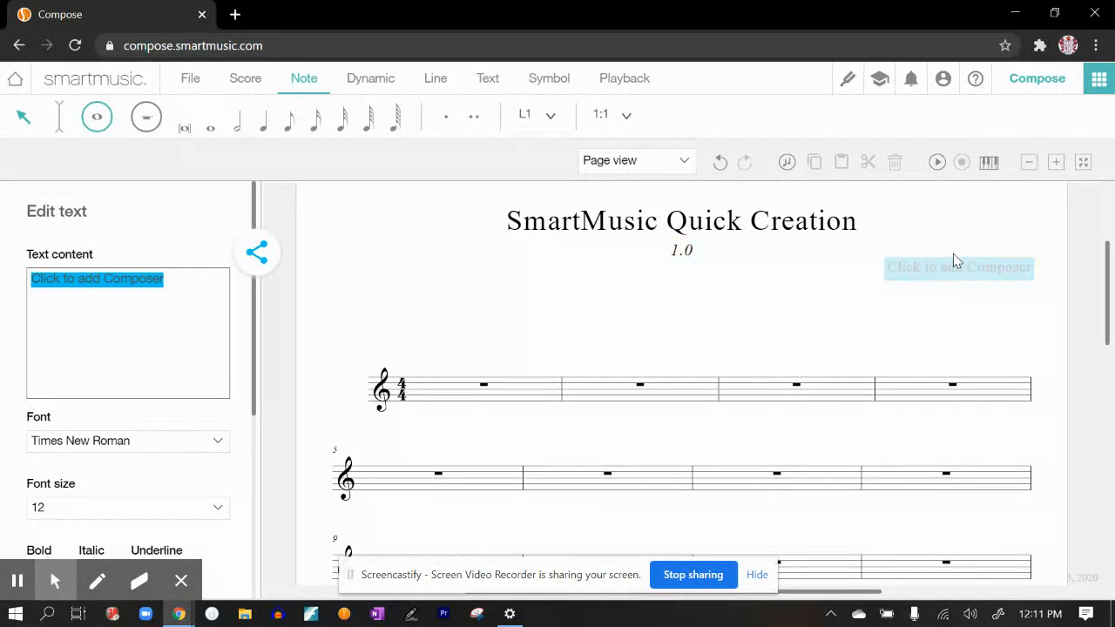
type("Mr. Compoer")
key("BackSpace")
key("BackSpace")
type("ser, or Ms. Composer")
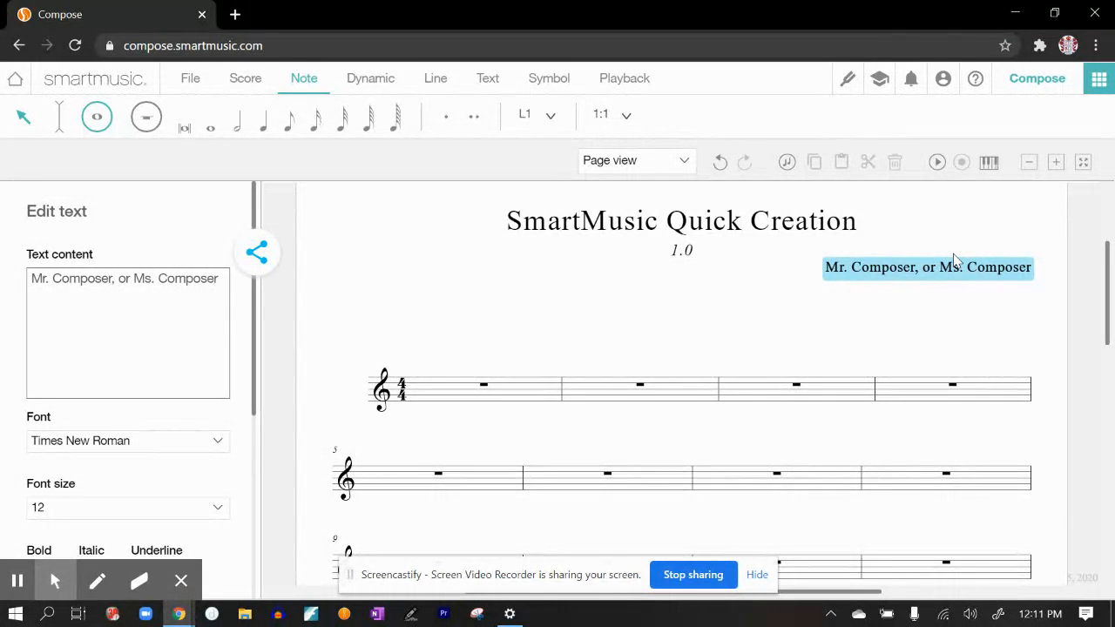
type(", or Person")
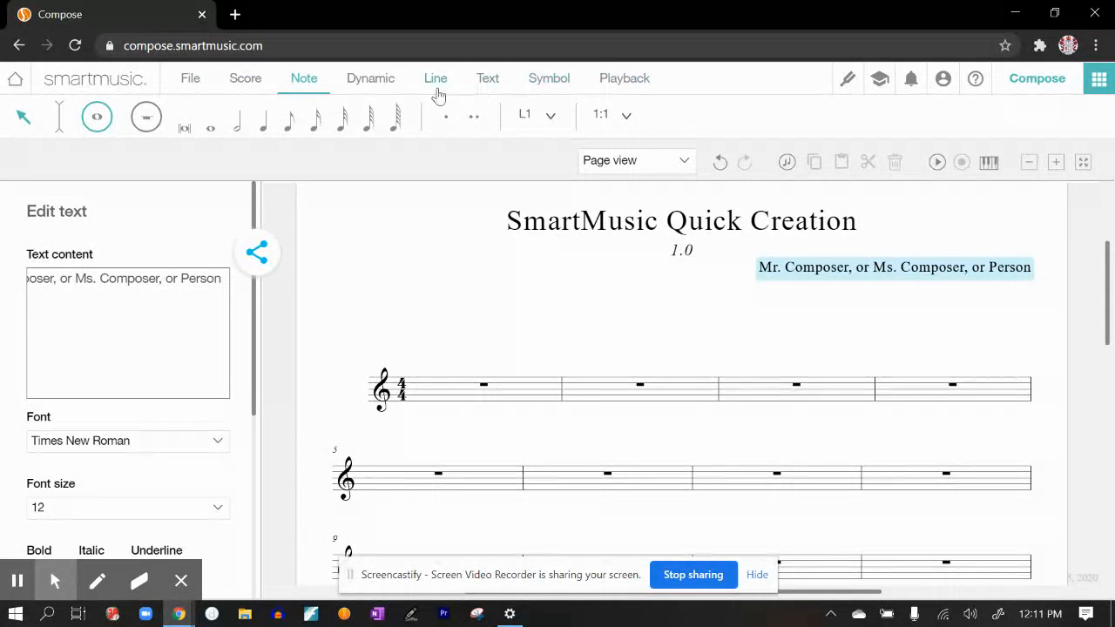
Save the composition to the SmartMusic account as "SmartMusic Quick Creation 1.0" and continue using Compose
left_click(189, 78)
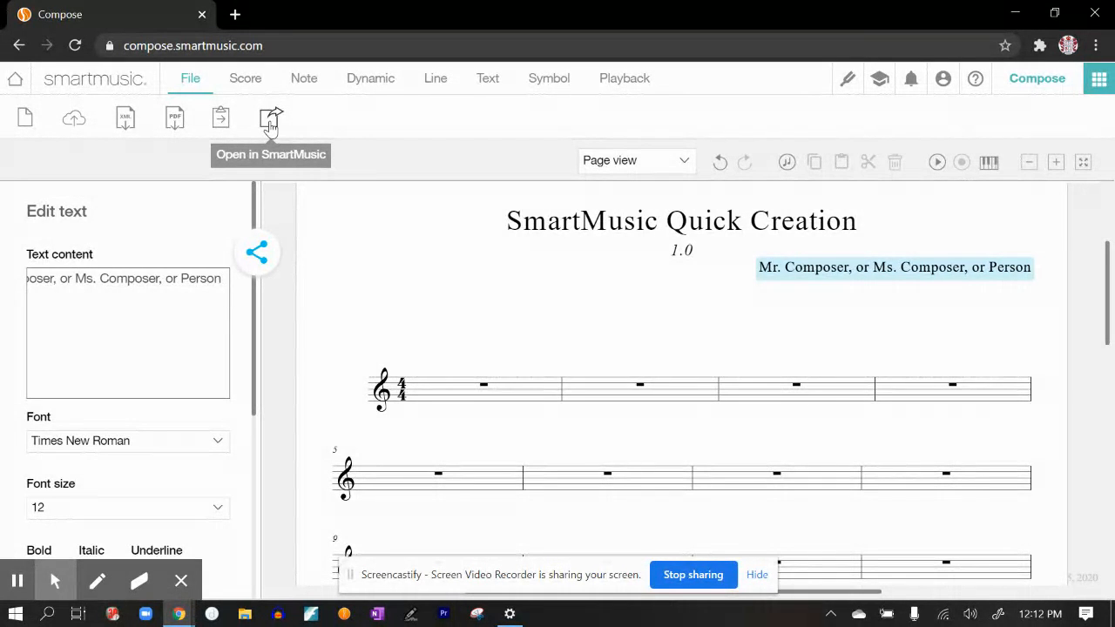
left_click(74, 126)
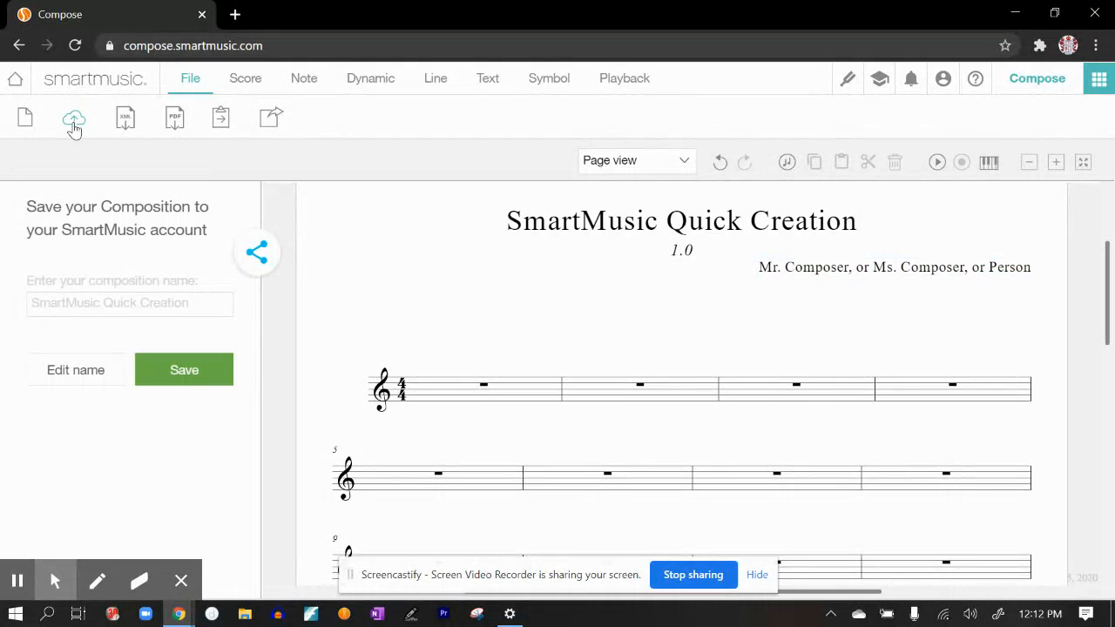
left_click(95, 368)
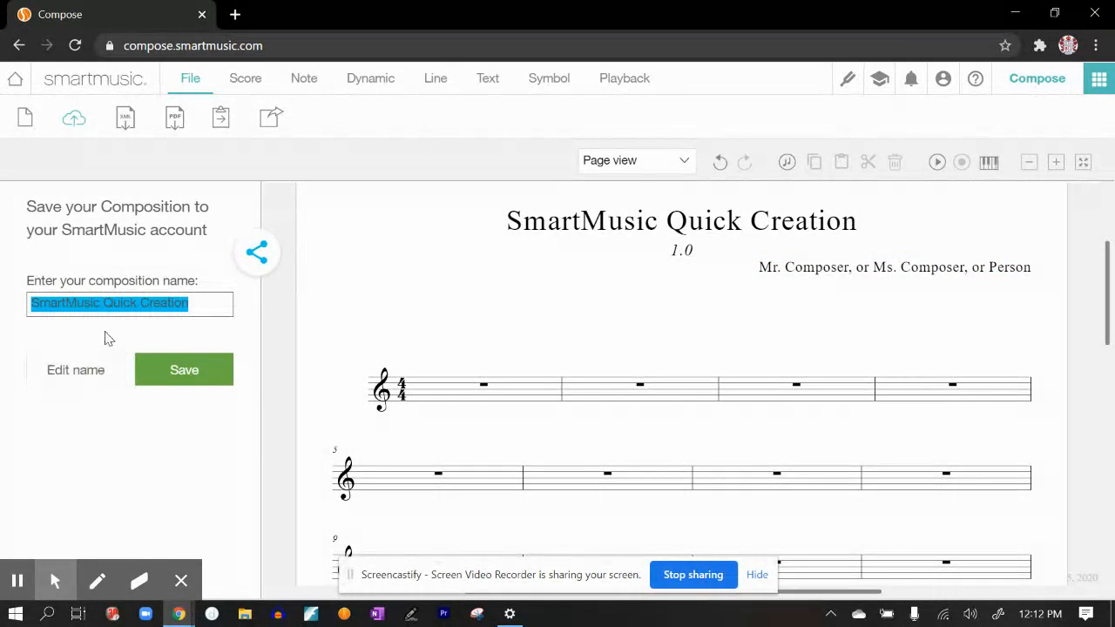
key("Right")
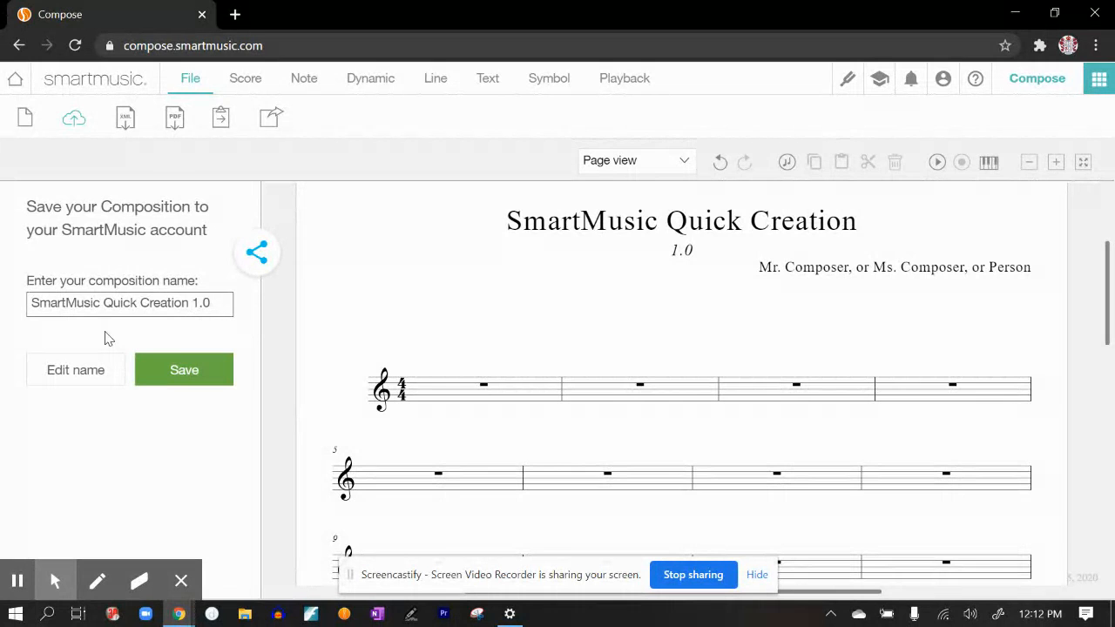
left_click(142, 369)
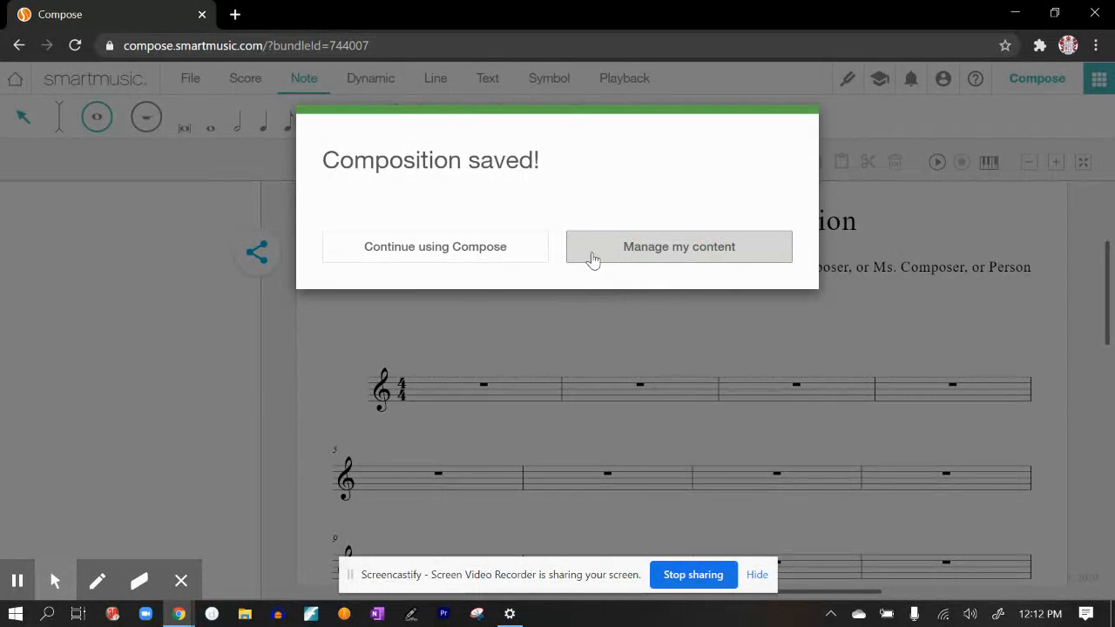
left_click(470, 252)
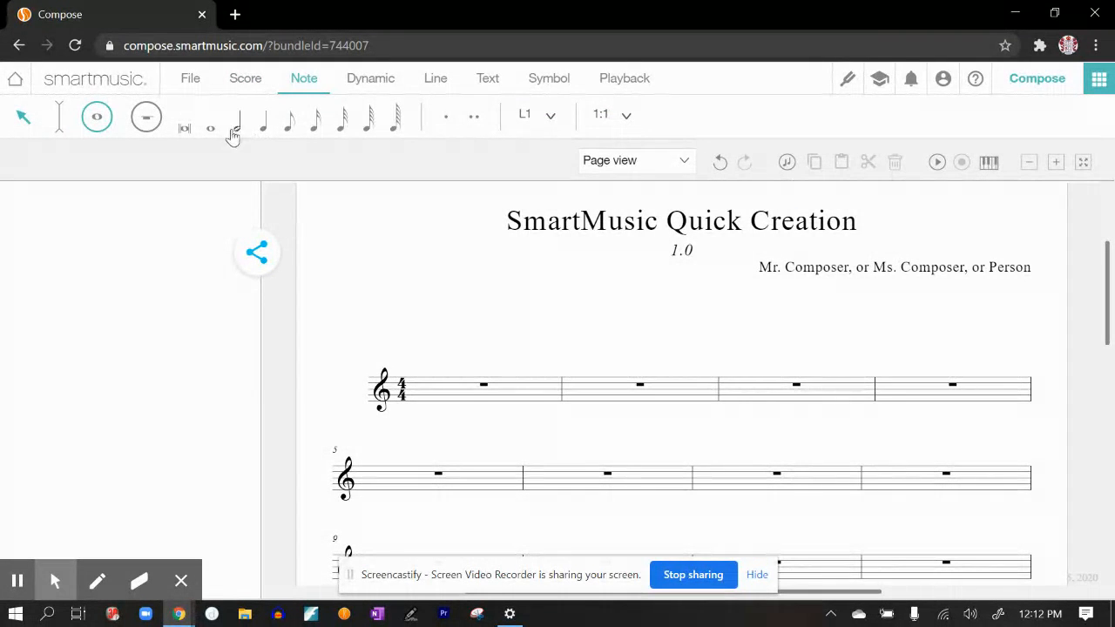
Examine the available file, score, note, dynamic, line, text, symbol and playback tools
left_click(191, 79)
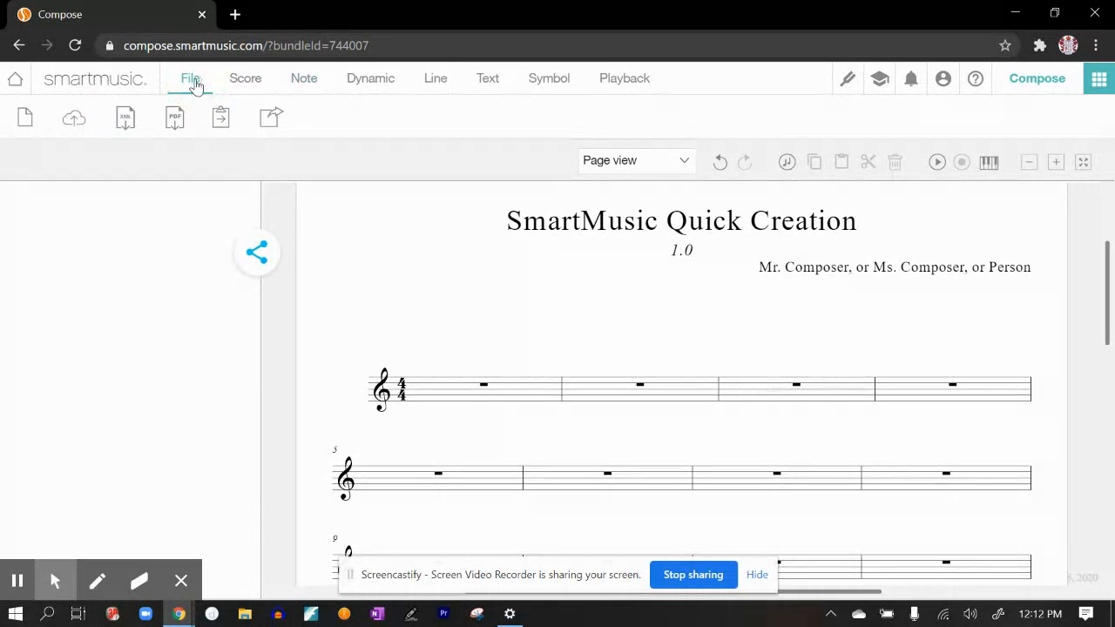
left_click(245, 83)
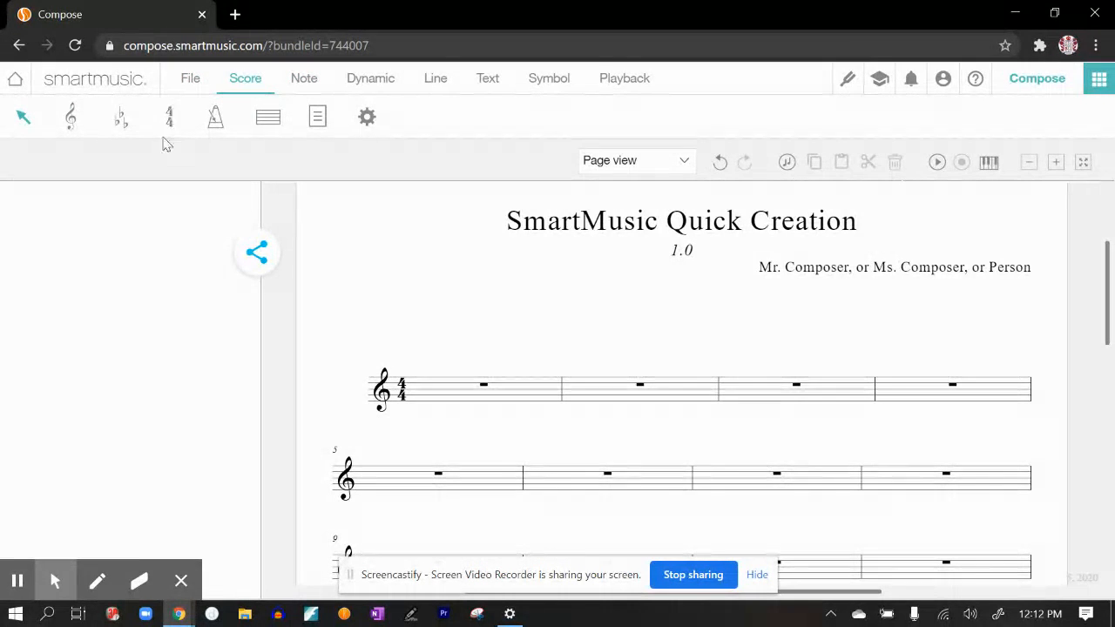
left_click(301, 81)
left_click(384, 83)
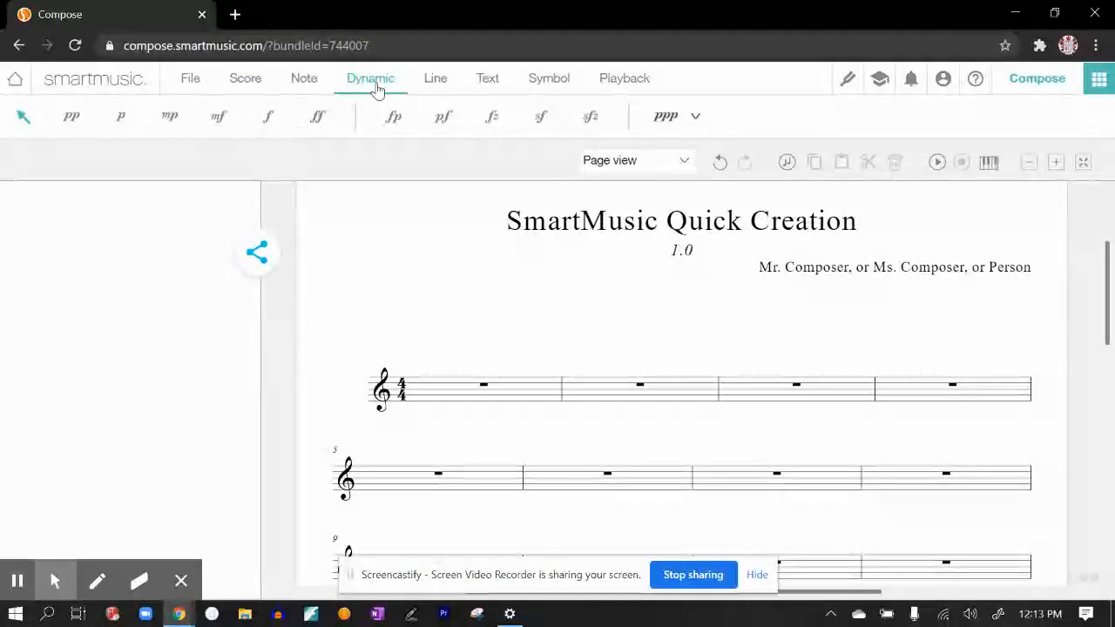
left_click(440, 81)
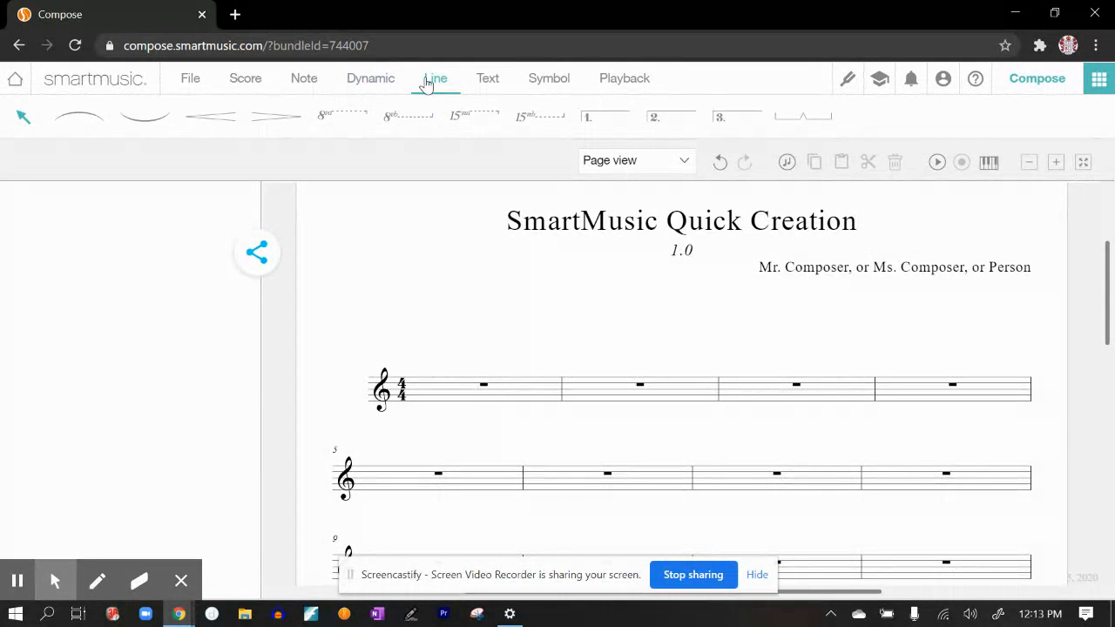
left_click(497, 85)
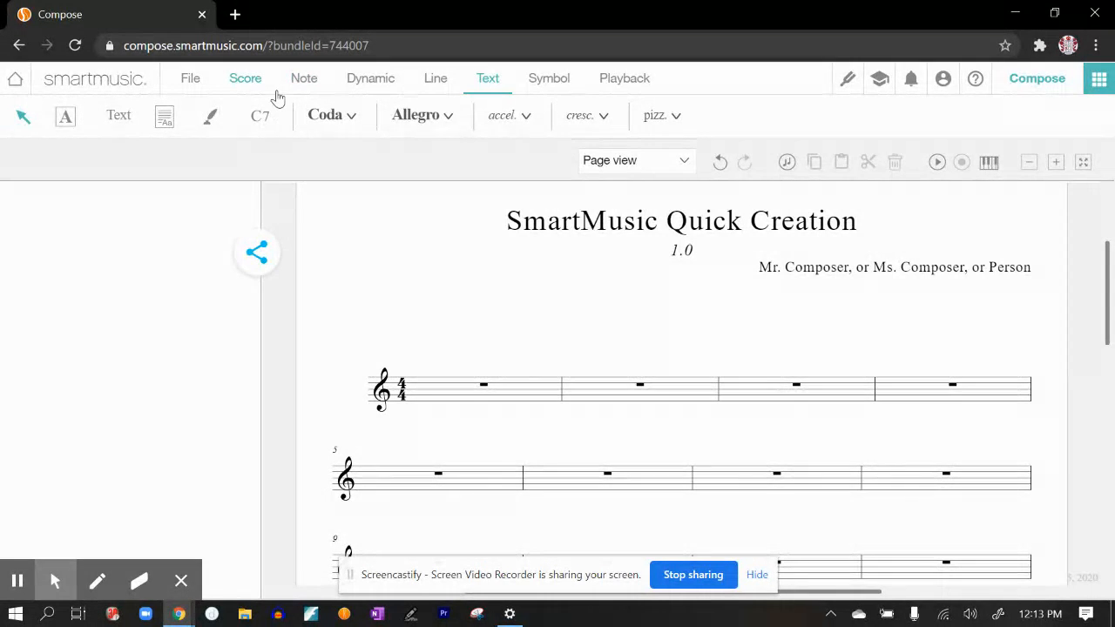
left_click(538, 80)
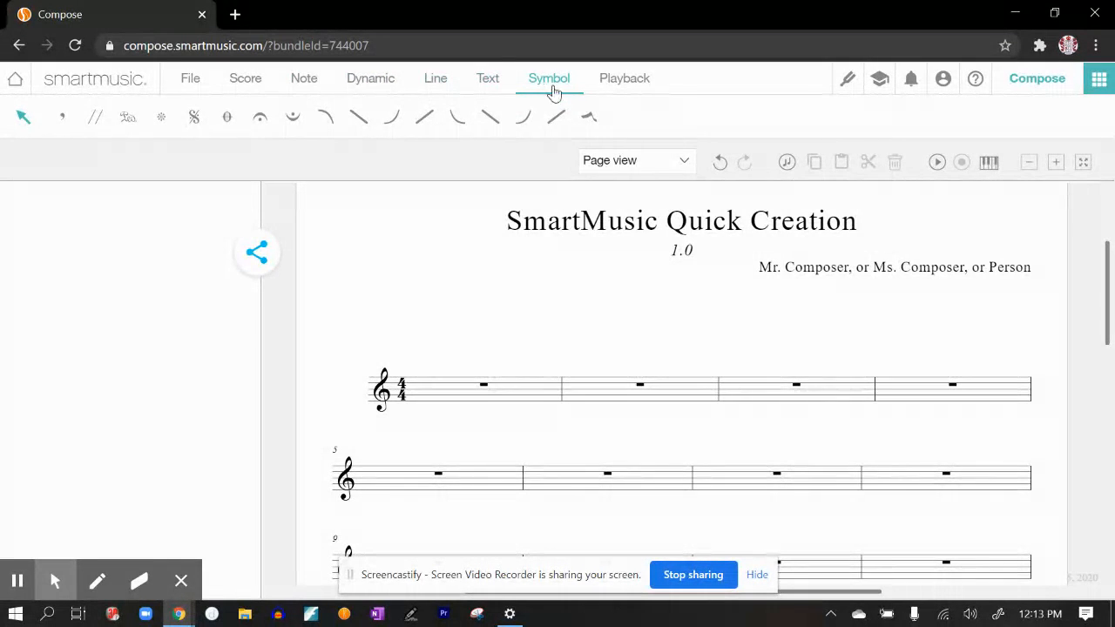
left_click(615, 80)
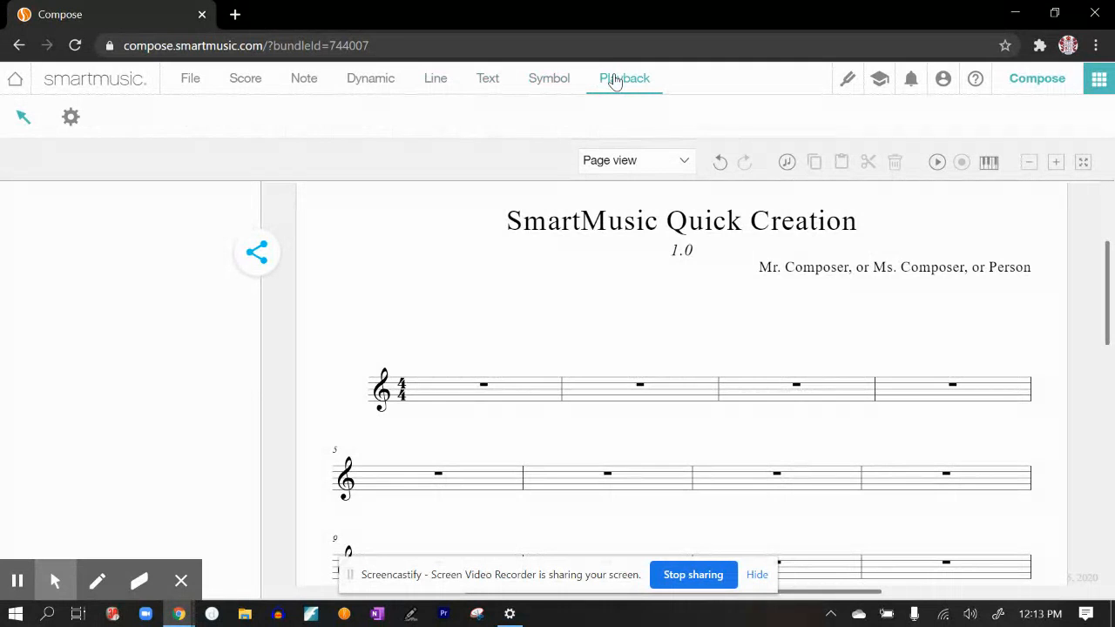
Enter quarter notes in the third staff space on beats 1 and 2 of measure 1
left_click(304, 79)
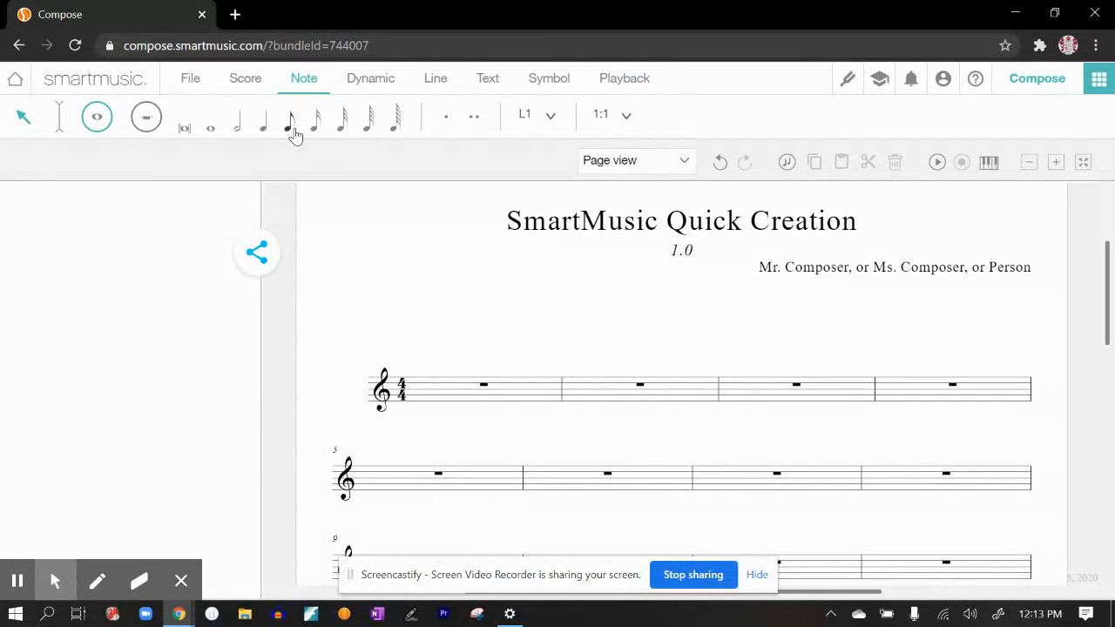
left_click(262, 135)
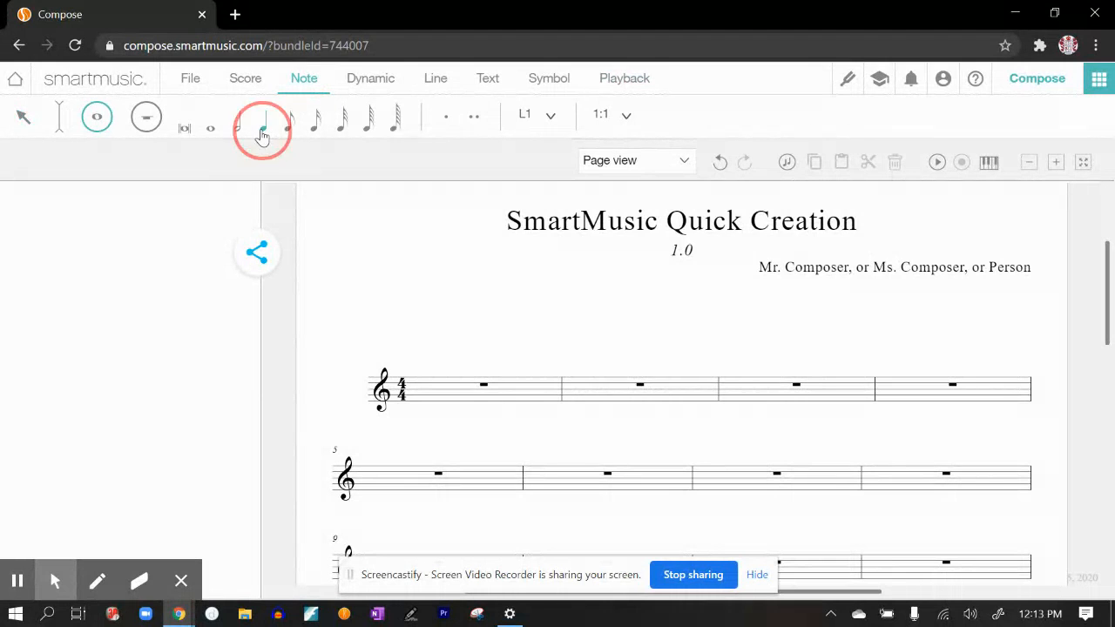
left_click(422, 388)
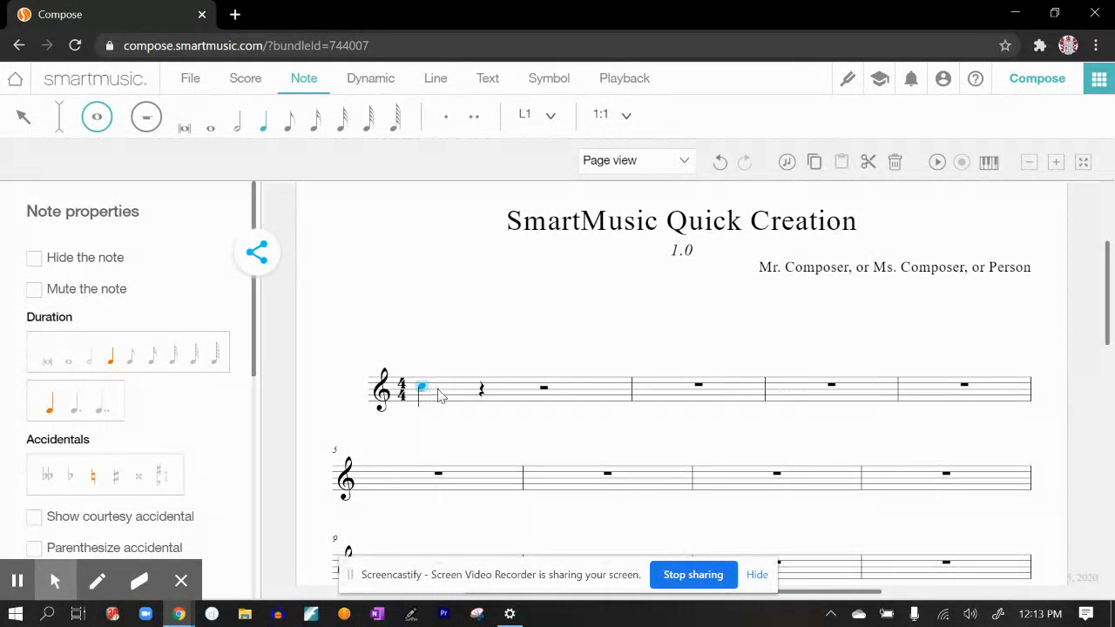
left_click(493, 390)
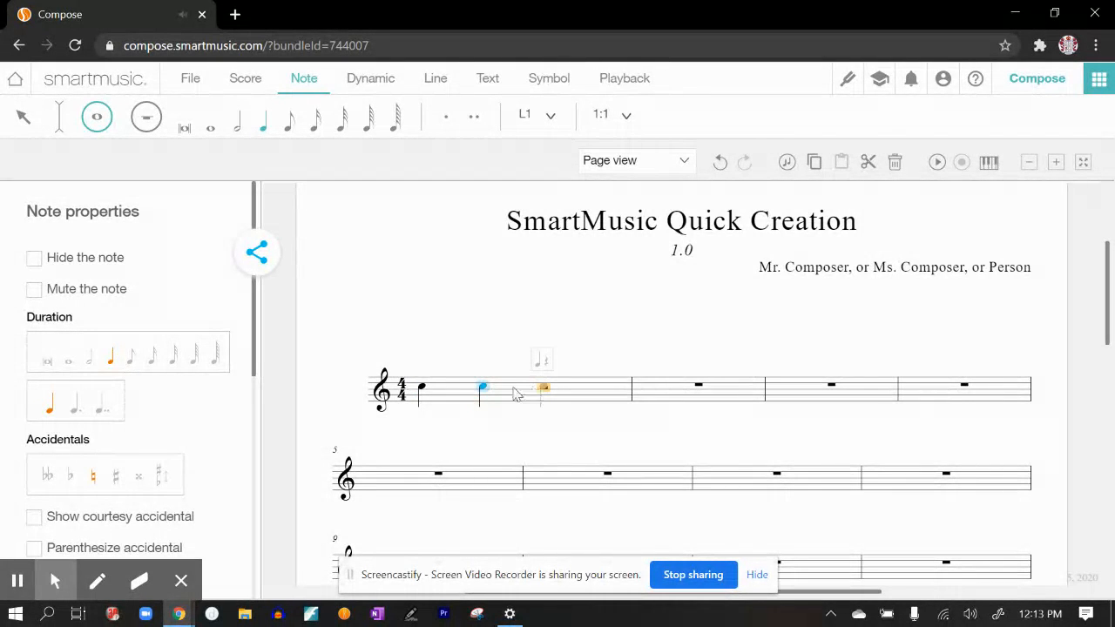
Switch the beat 2 quarter note in measure 1 to a rest and back, and raise it to the fourth staff line
left_click(487, 393)
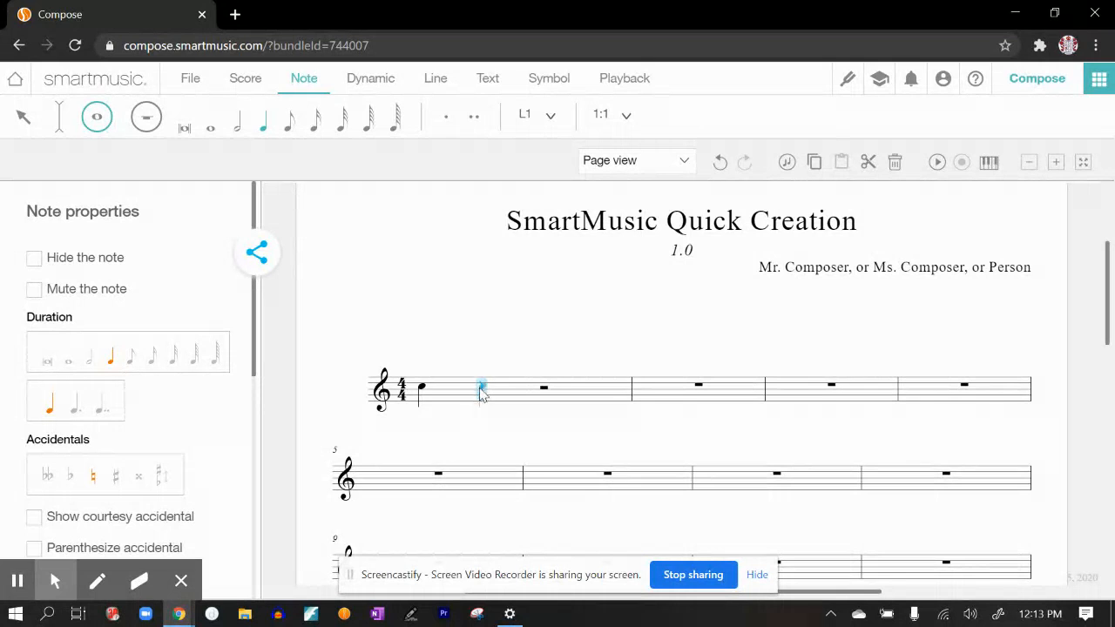
left_click(482, 391)
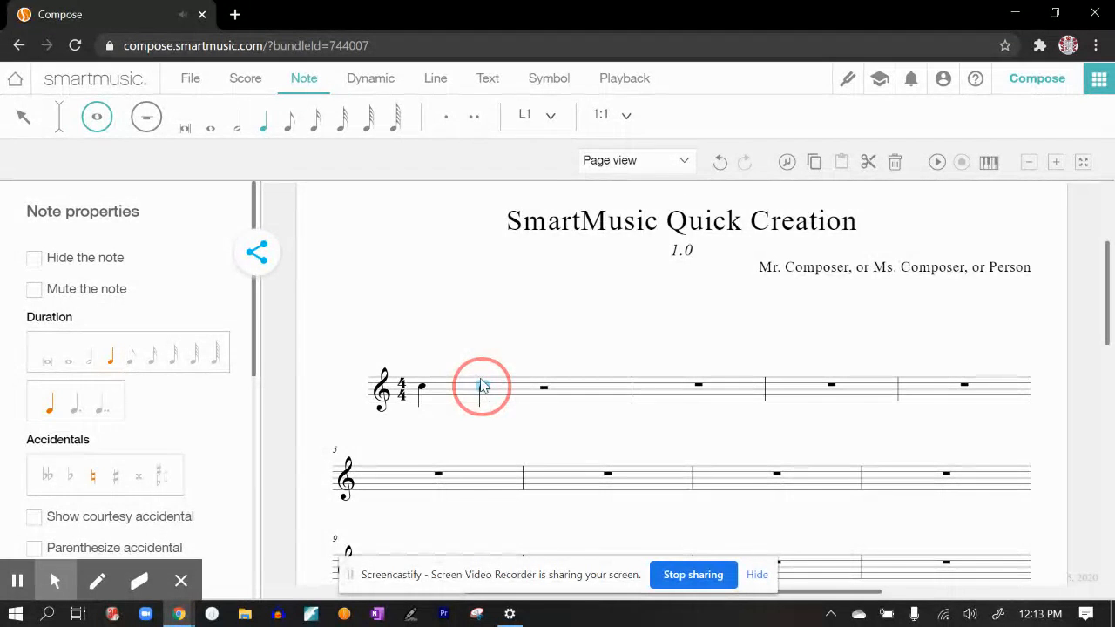
left_click_drag(482, 385, 485, 392)
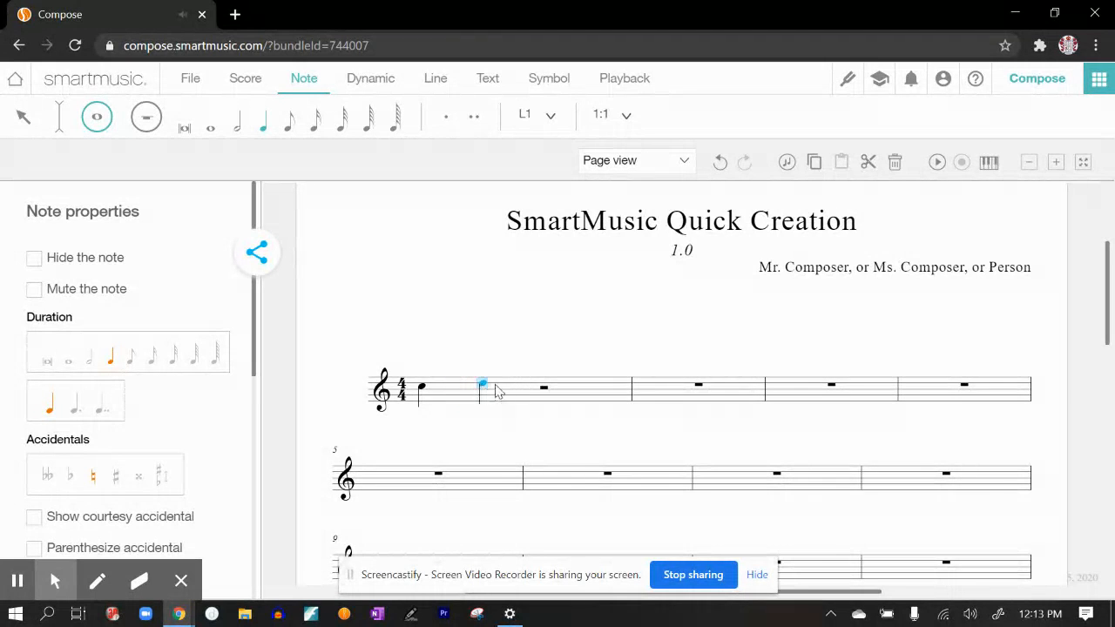
Enter quarter notes E and F on beats 3 and 4 of measure 1, and G, C, B, C in measure 2
left_click(541, 386)
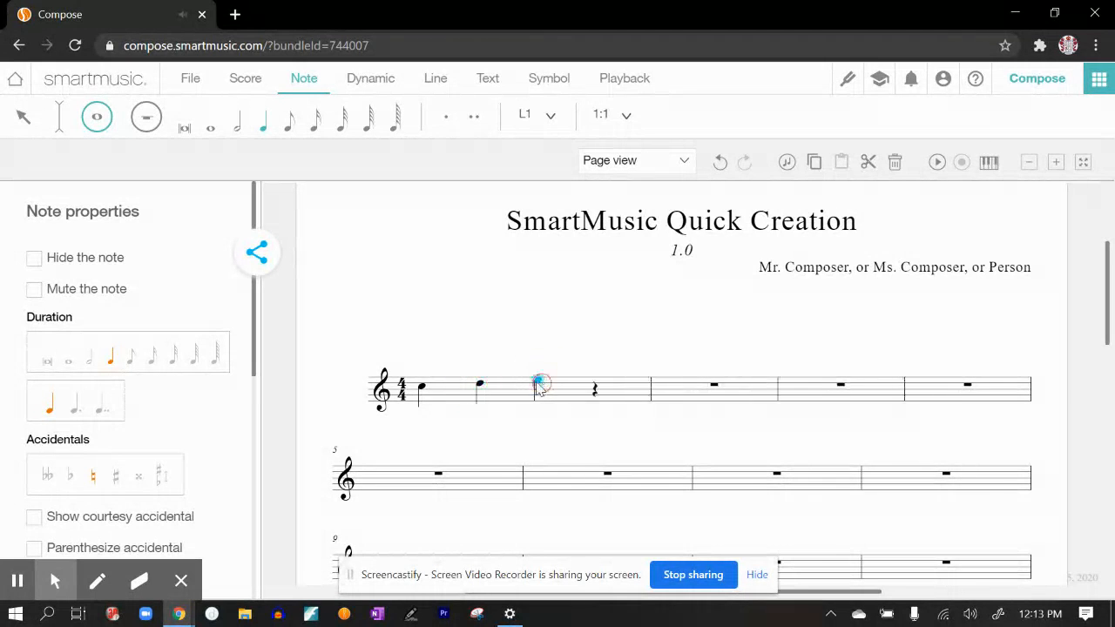
left_click(596, 383)
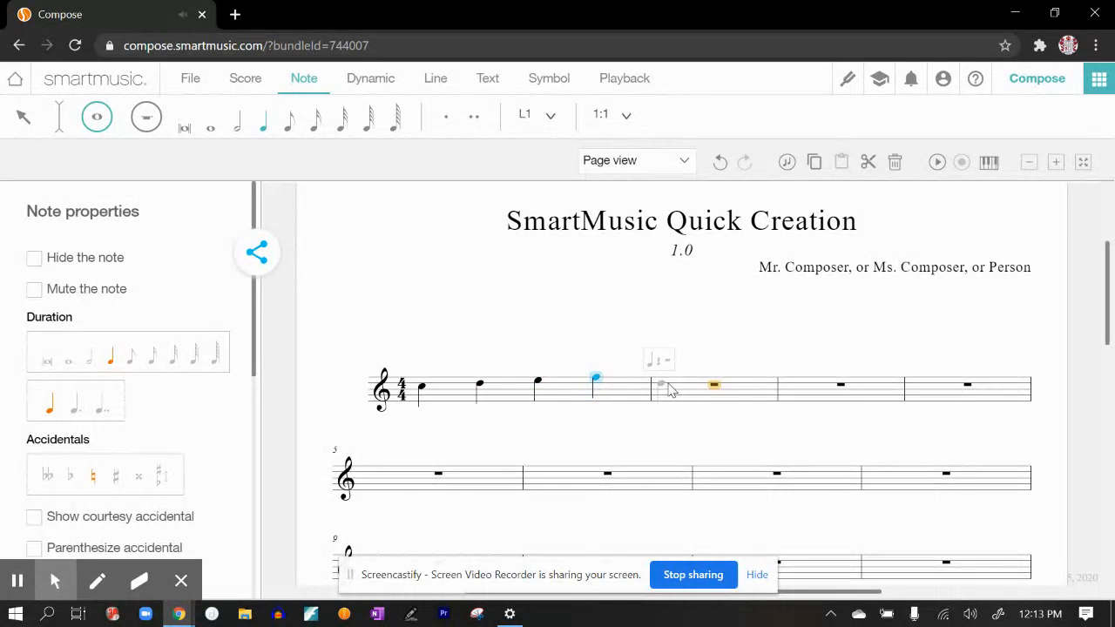
left_click(667, 378)
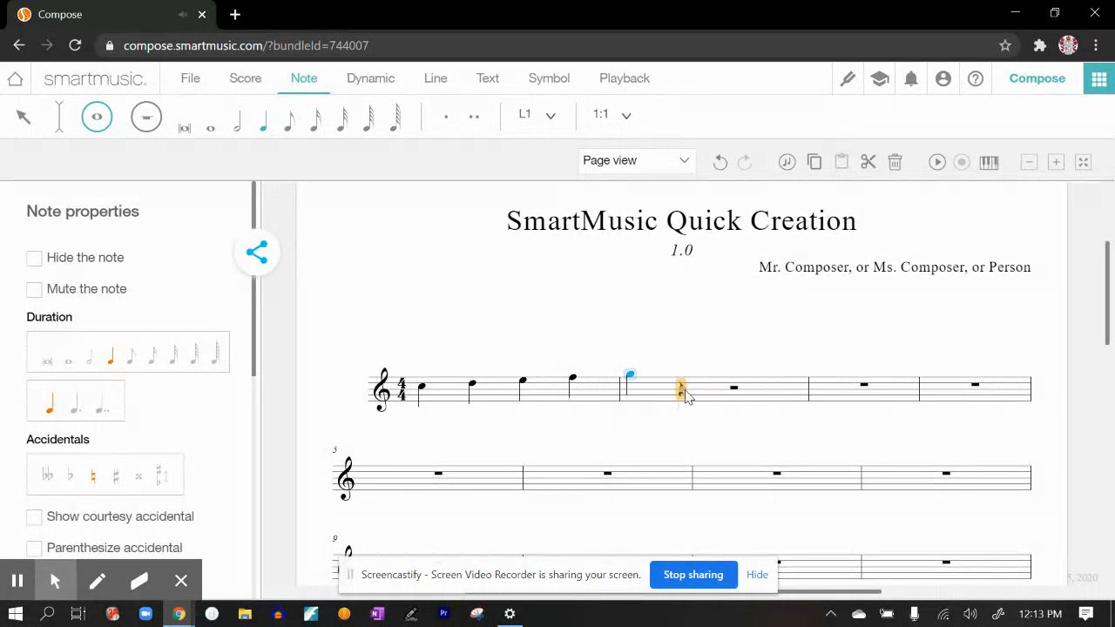
left_click(685, 390)
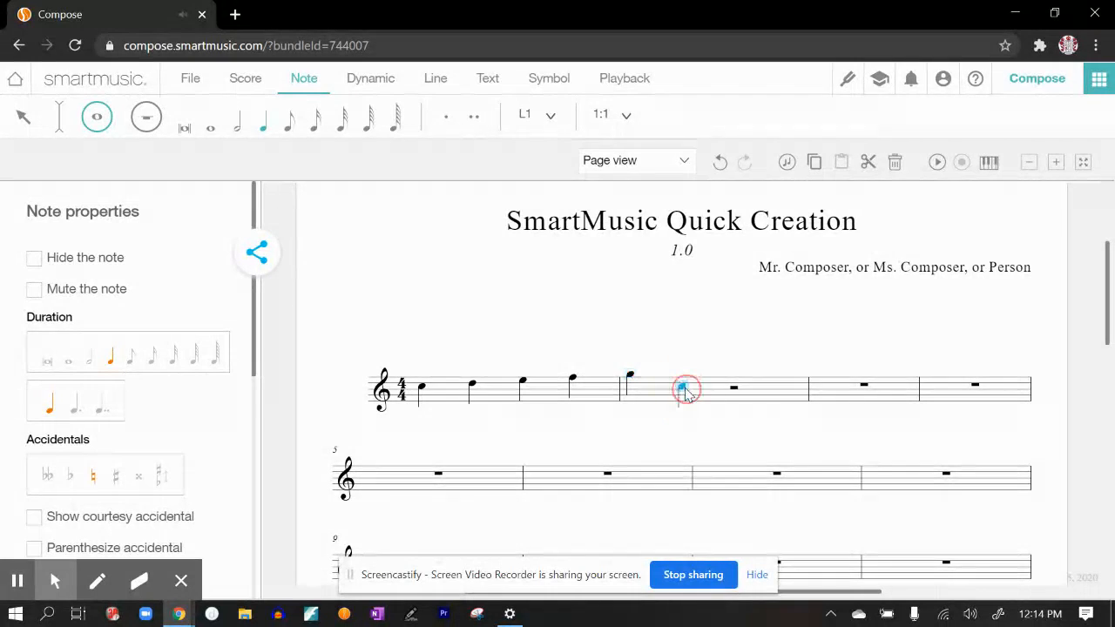
left_click(726, 392)
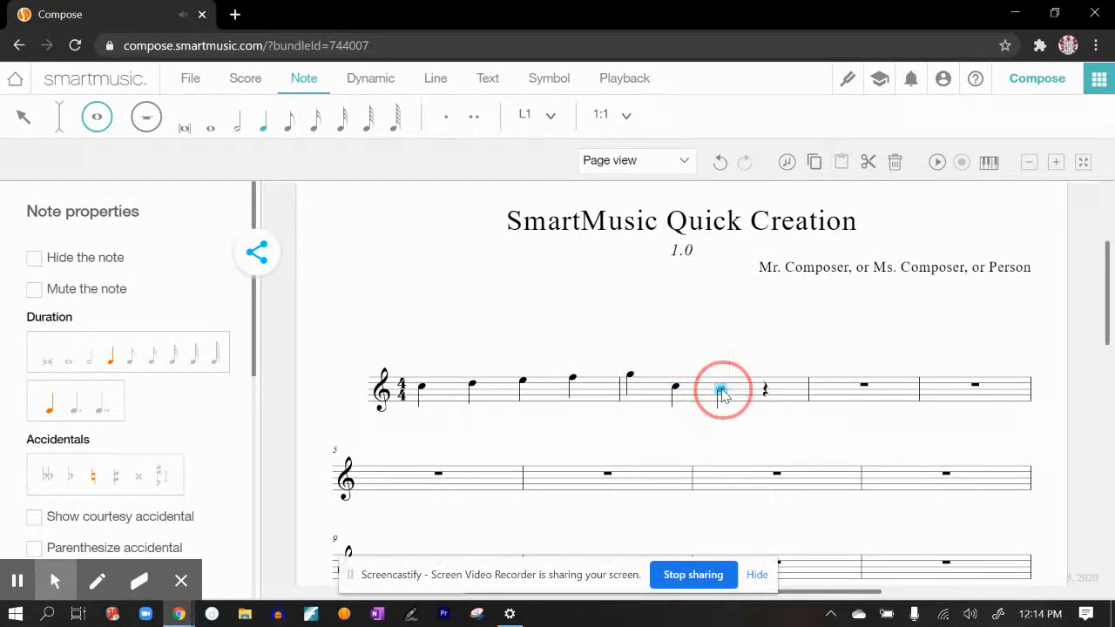
left_click(766, 393)
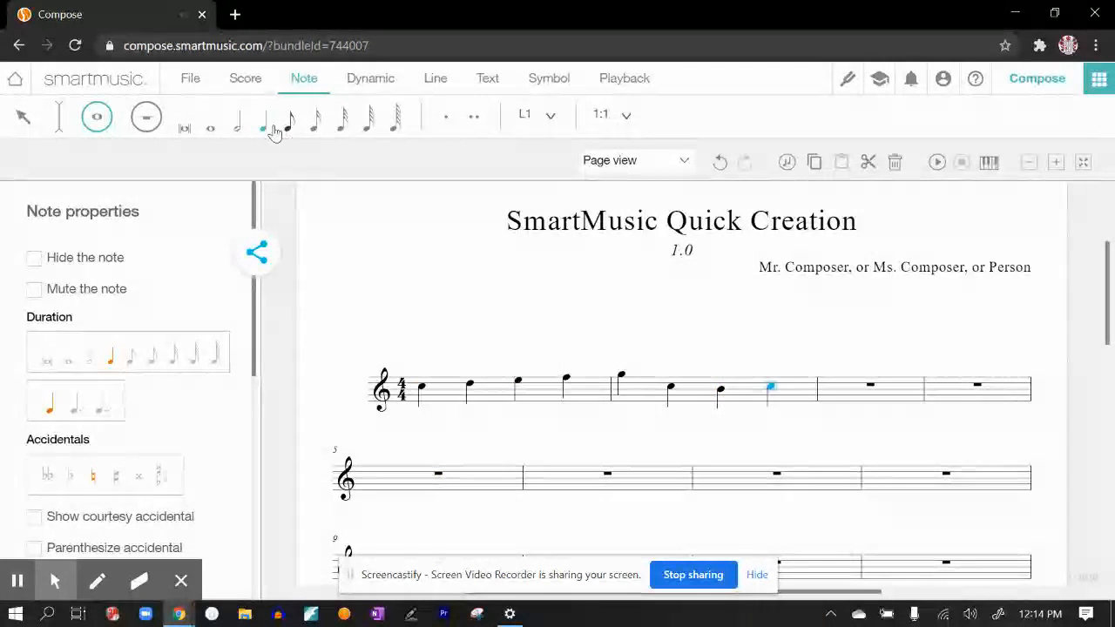
Leave note entry, play back the melody from the first note of measure 1, and stop the playback
left_click(23, 116)
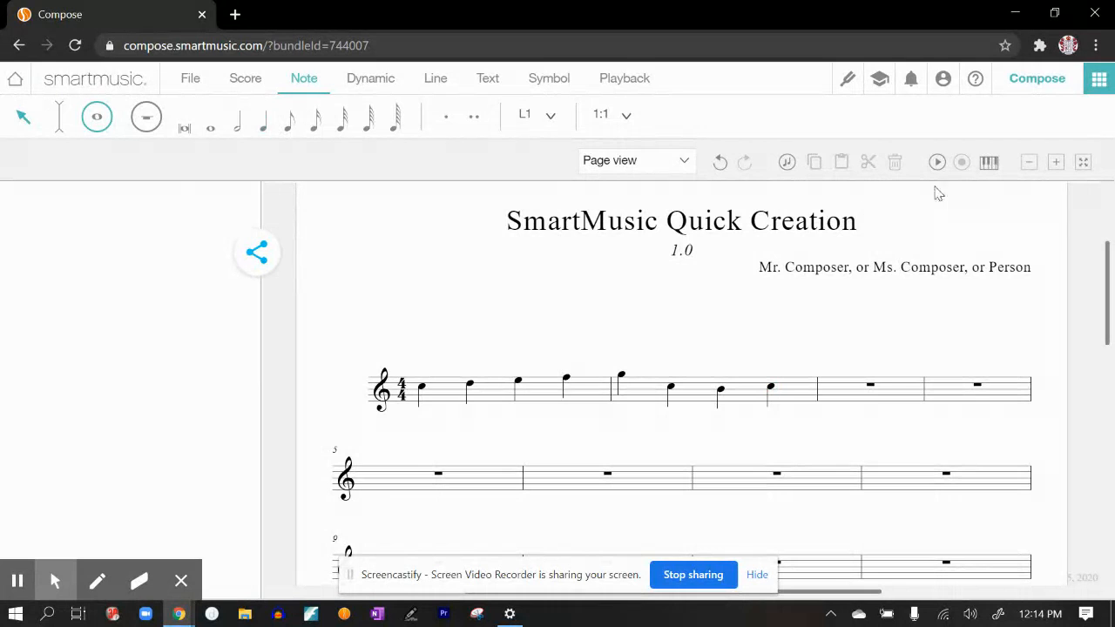
left_click(421, 389)
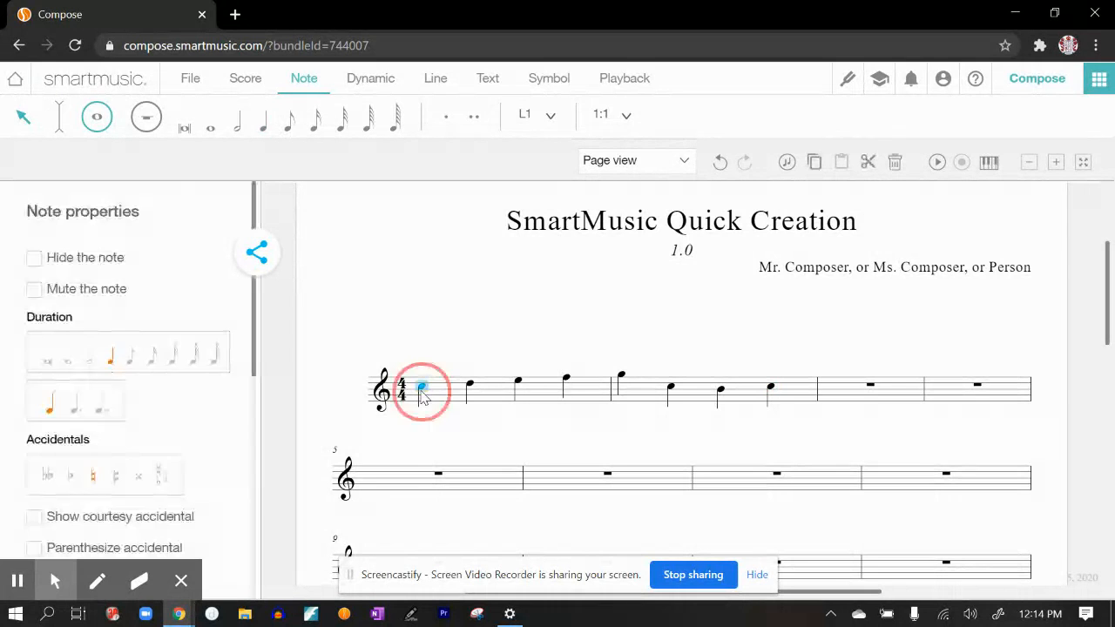
left_click(937, 162)
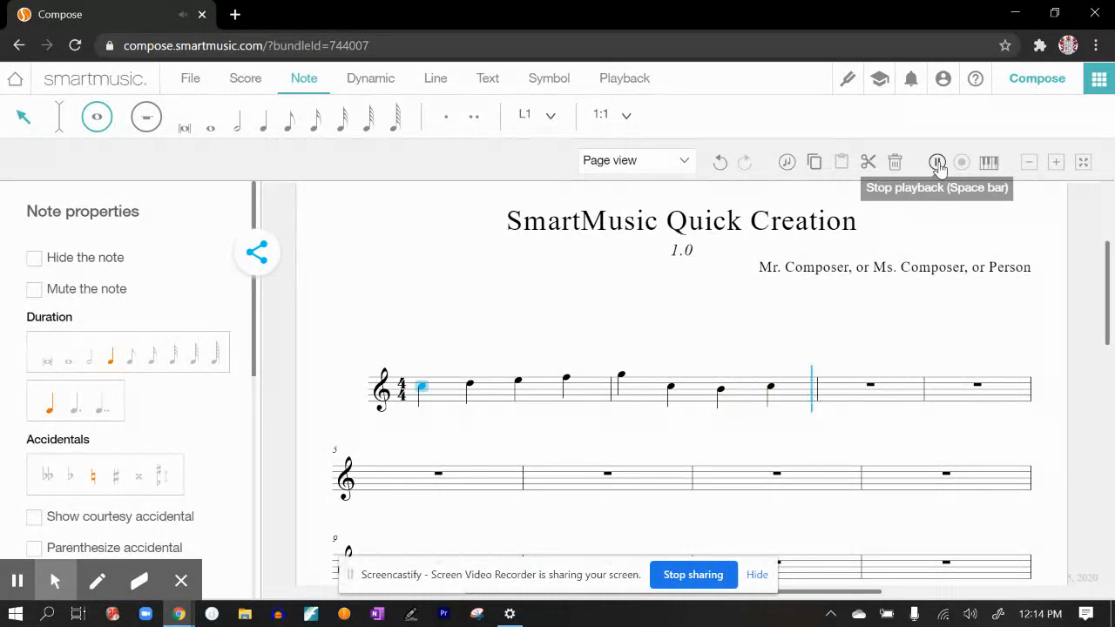
left_click(937, 164)
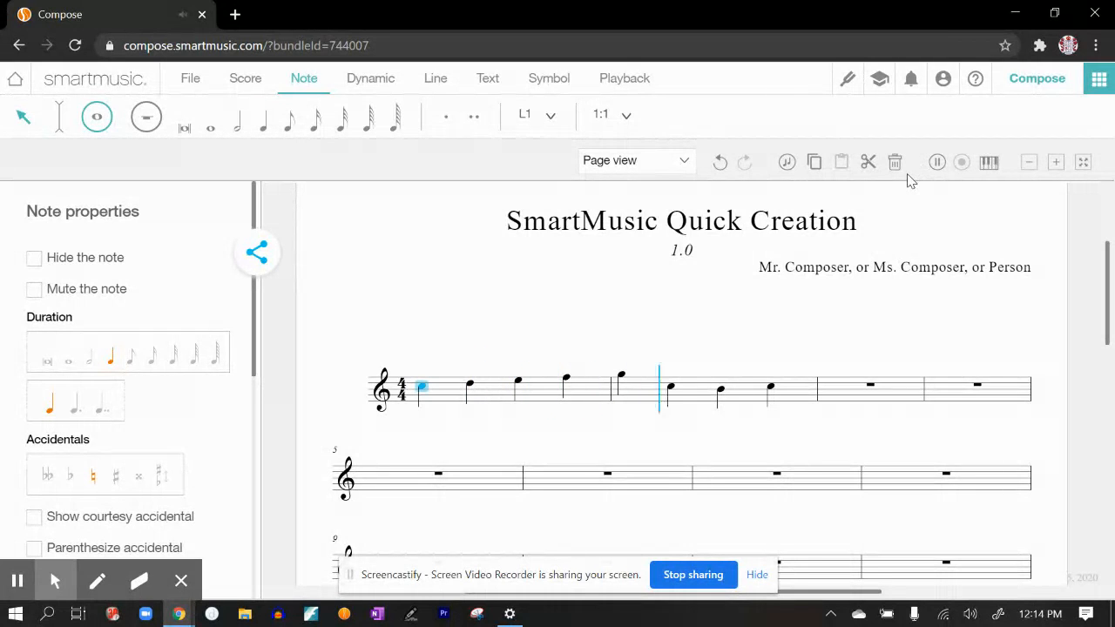
left_click(935, 165)
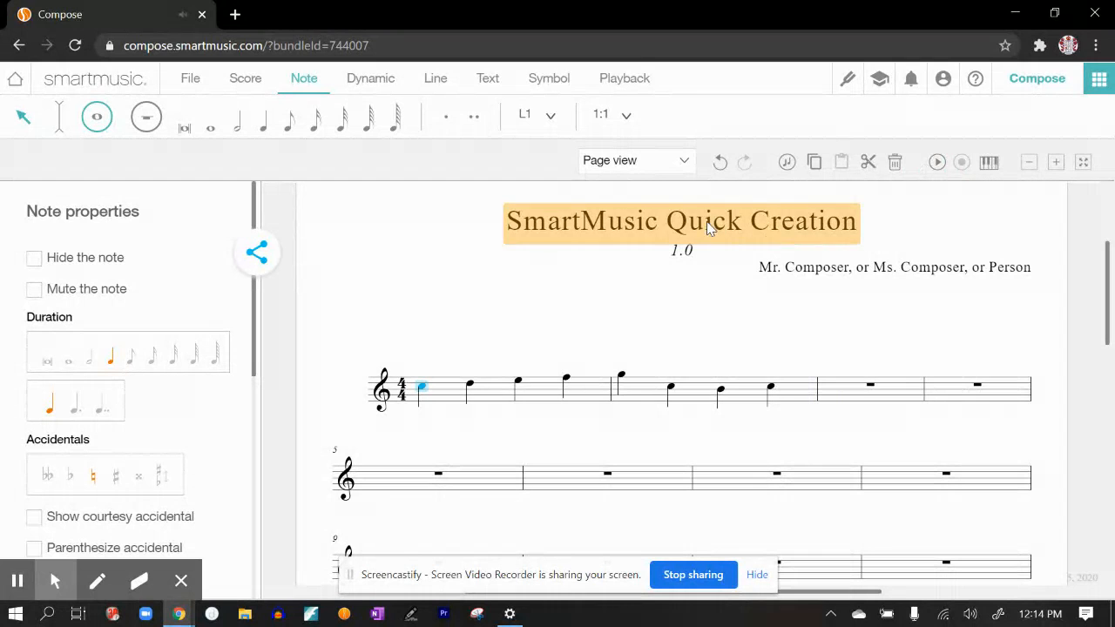
Save the composition to the SmartMusic account as "SmartMusic Quick Creation 1.0" and go to managing the saved content
left_click(193, 80)
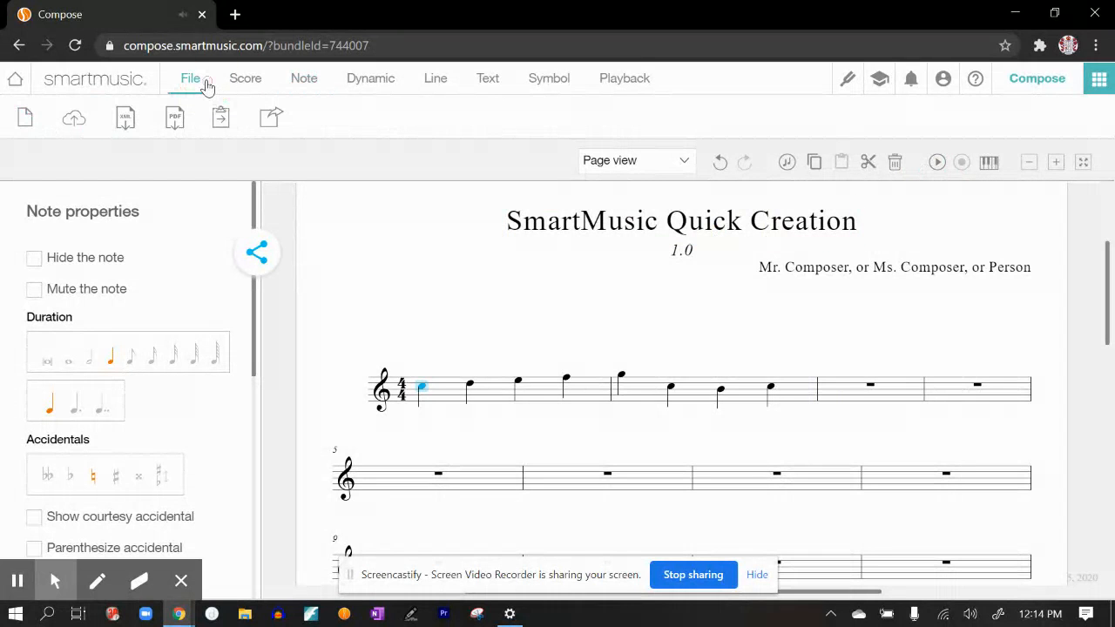
left_click(74, 122)
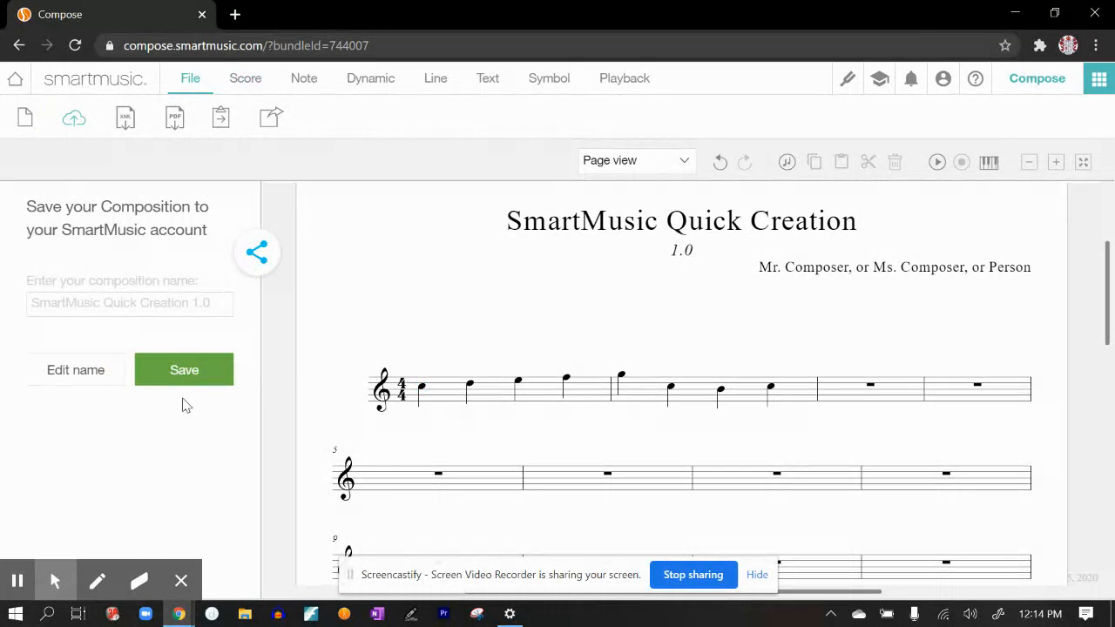
left_click(165, 375)
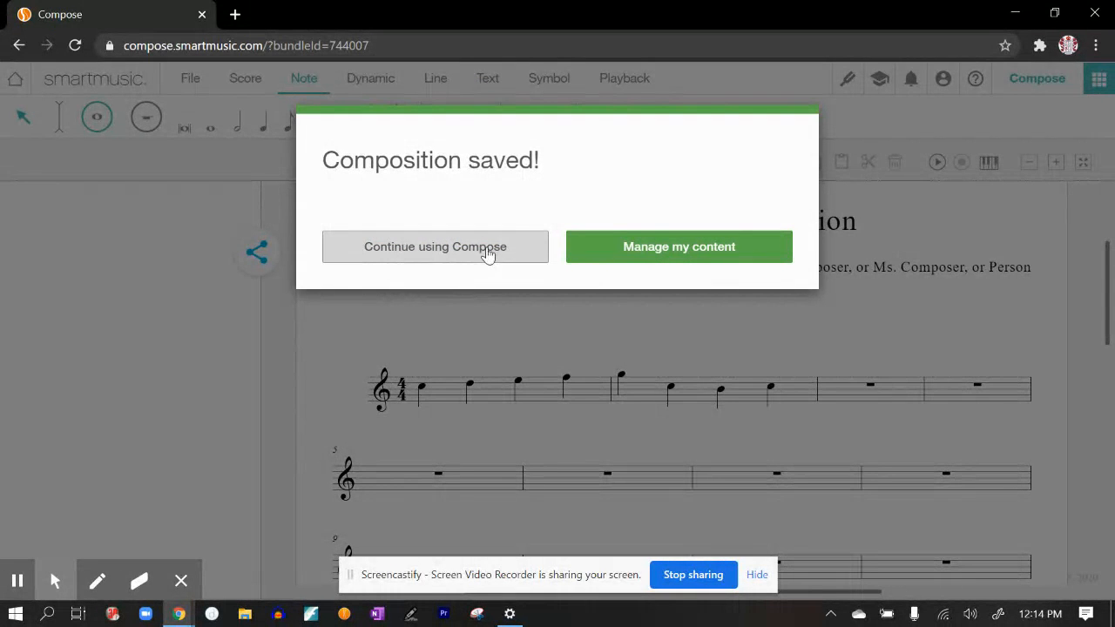
left_click(613, 249)
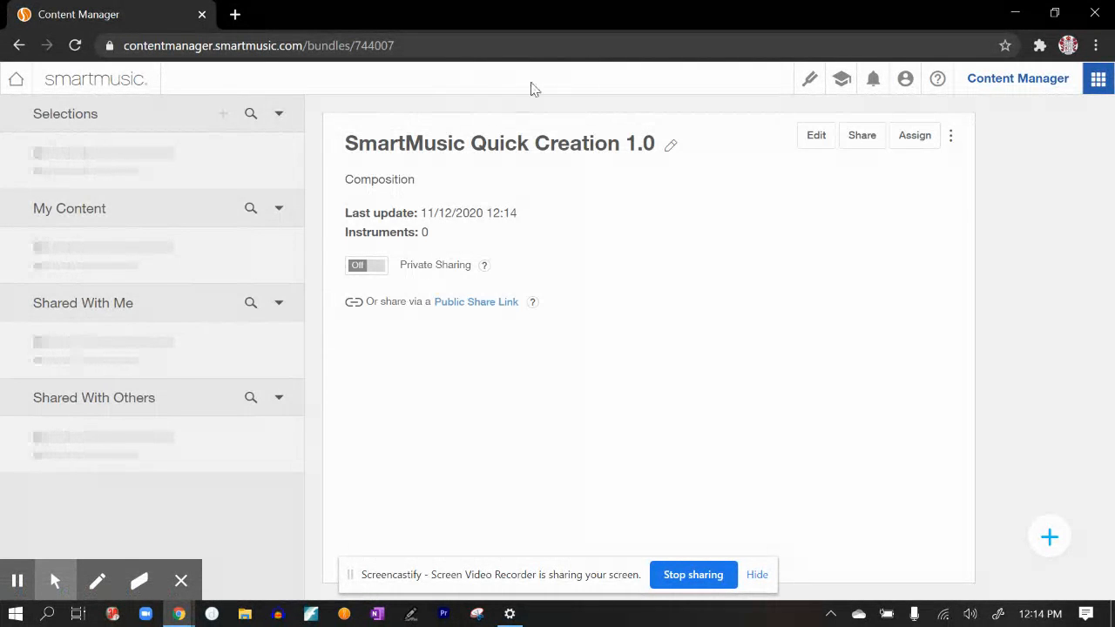
Log out of the SmartMusic account and log back in with the prefilled credentials
left_click(905, 80)
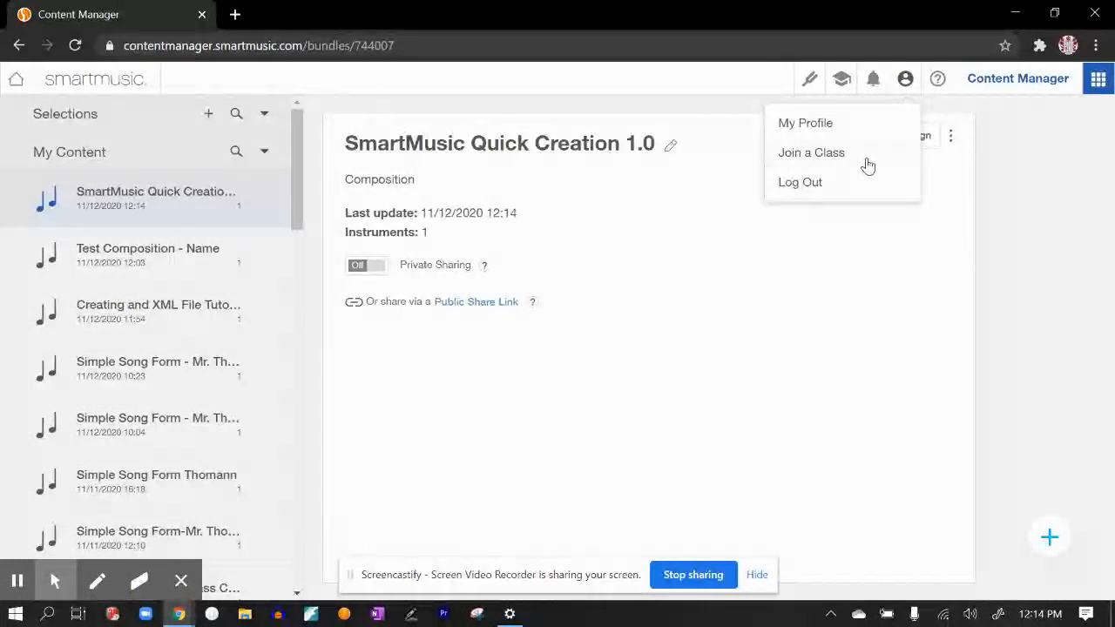
left_click(852, 180)
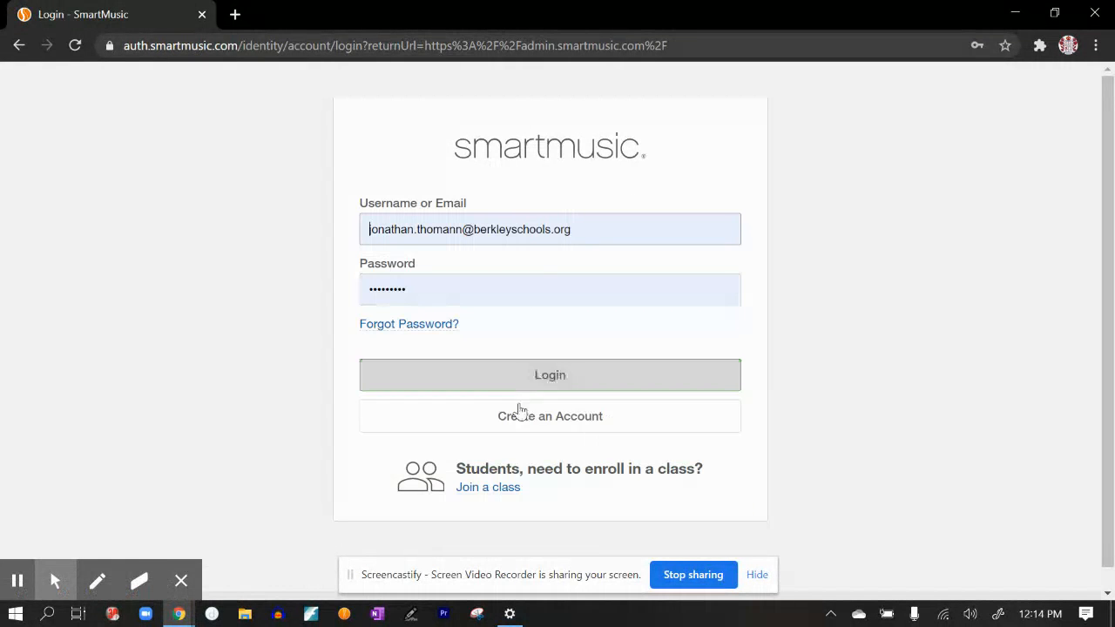
left_click(518, 386)
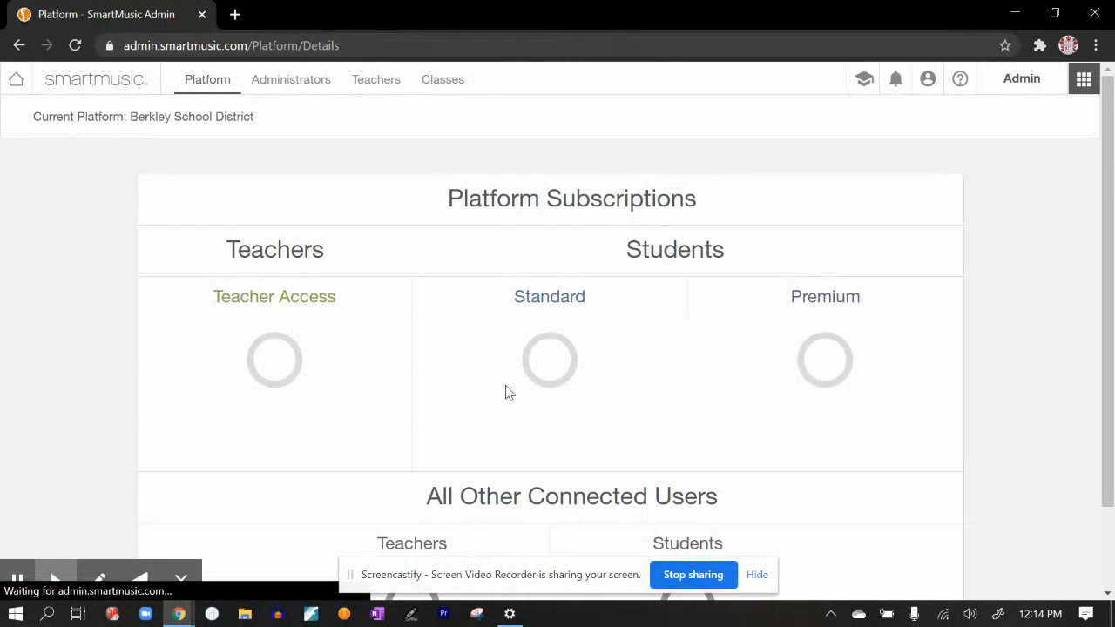
Go to the SmartMusic home page and view the full My Content list
left_click(16, 80)
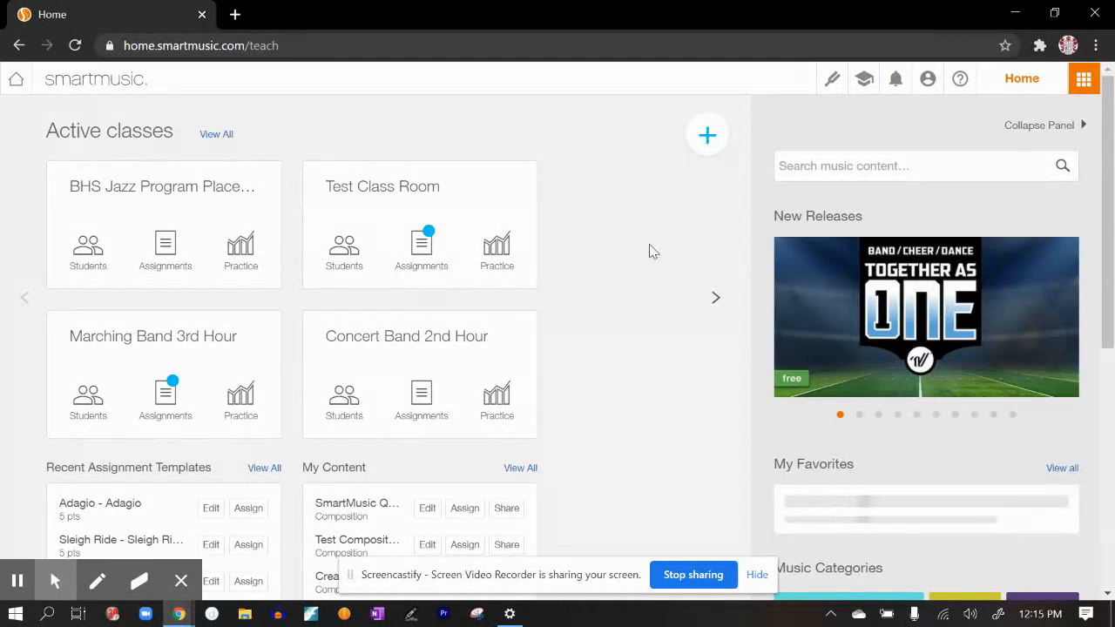
scroll(598, 293, "down", 1)
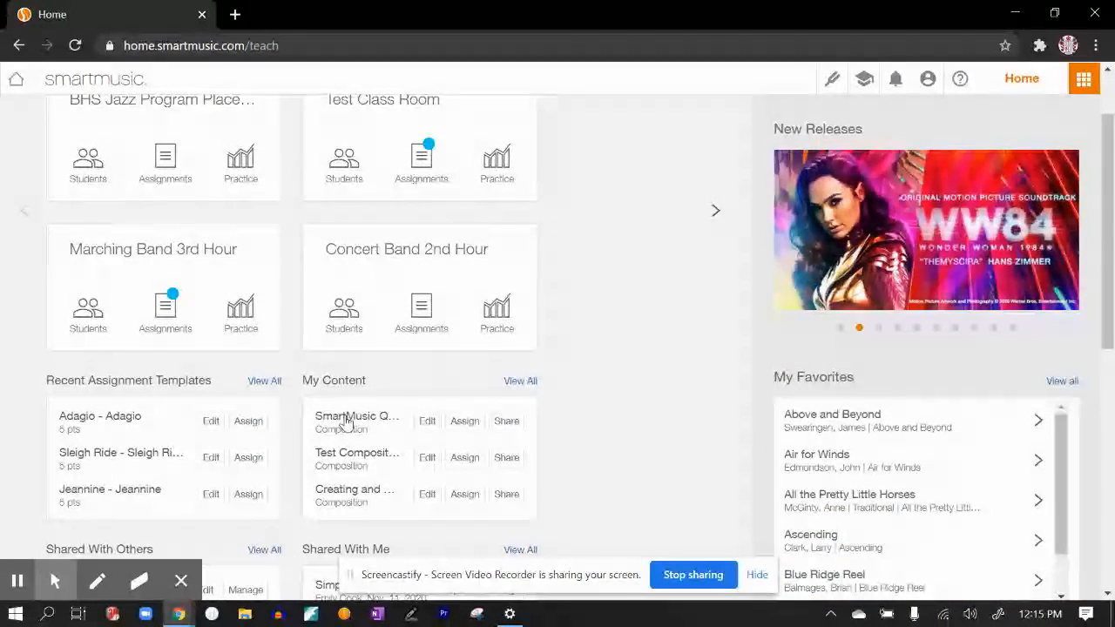
left_click(525, 384)
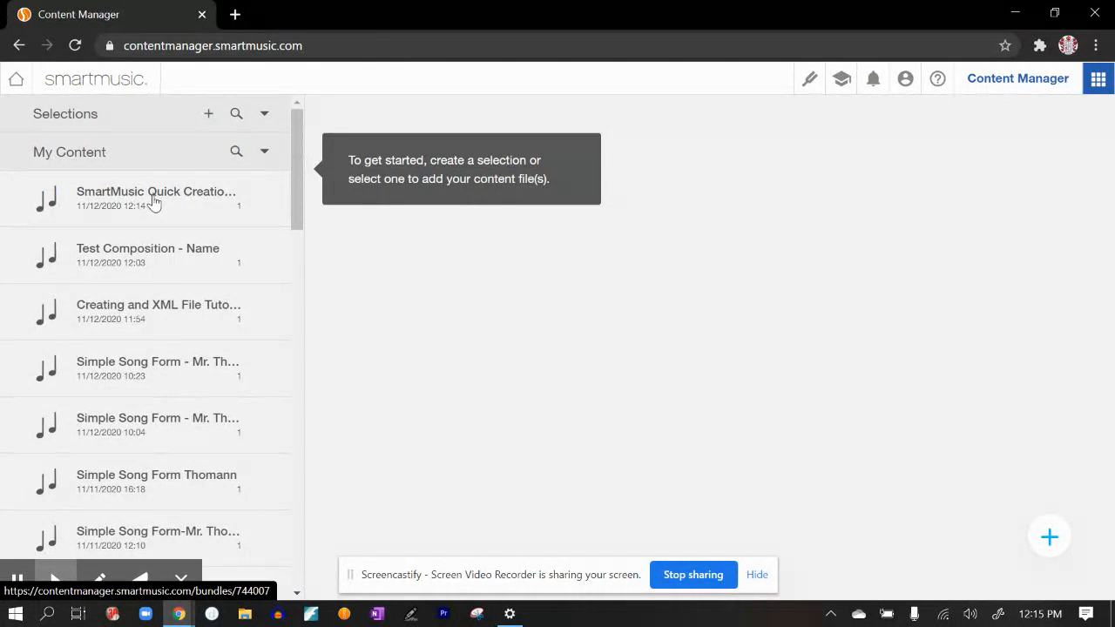
From the home page, go to Content Manager and open the SmartMusic Quick Creation 1.0 composition for editing
left_click(16, 82)
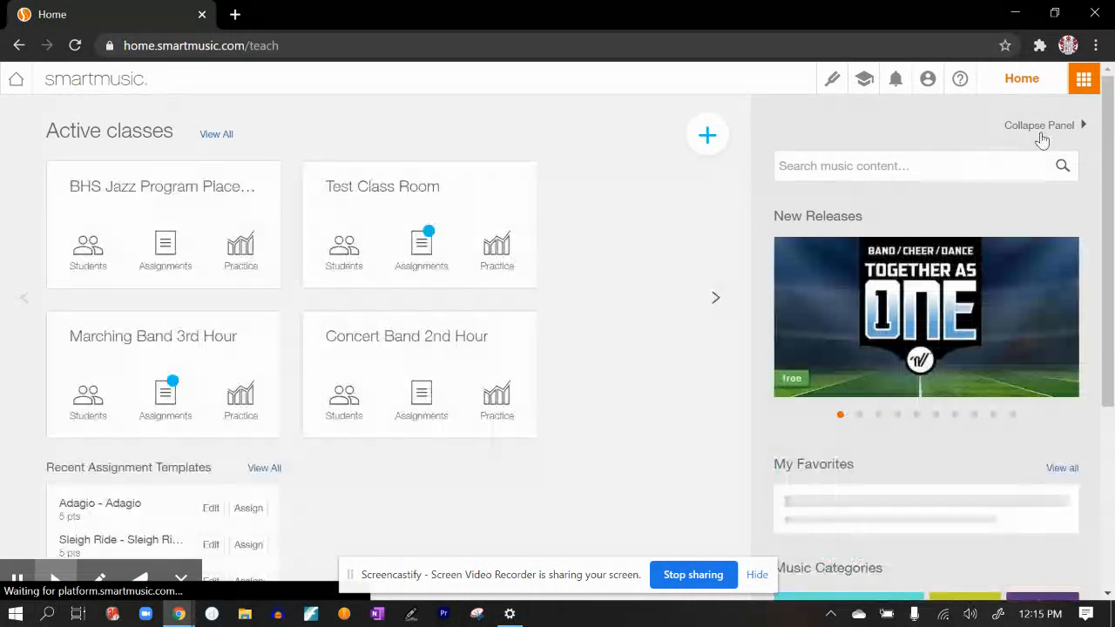
left_click(1086, 81)
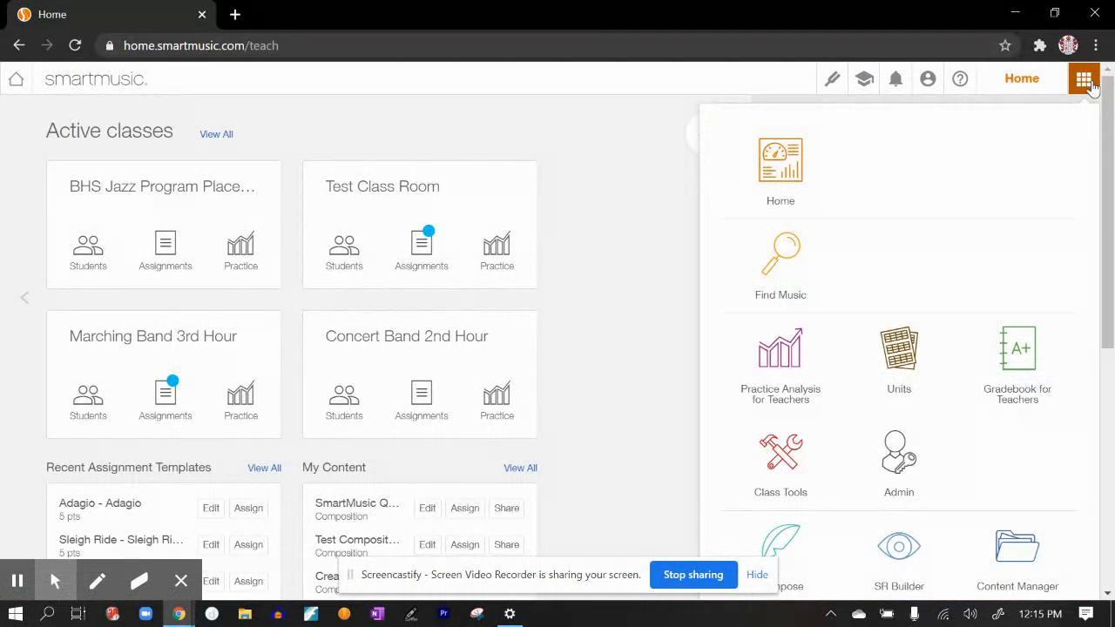
left_click(1030, 580)
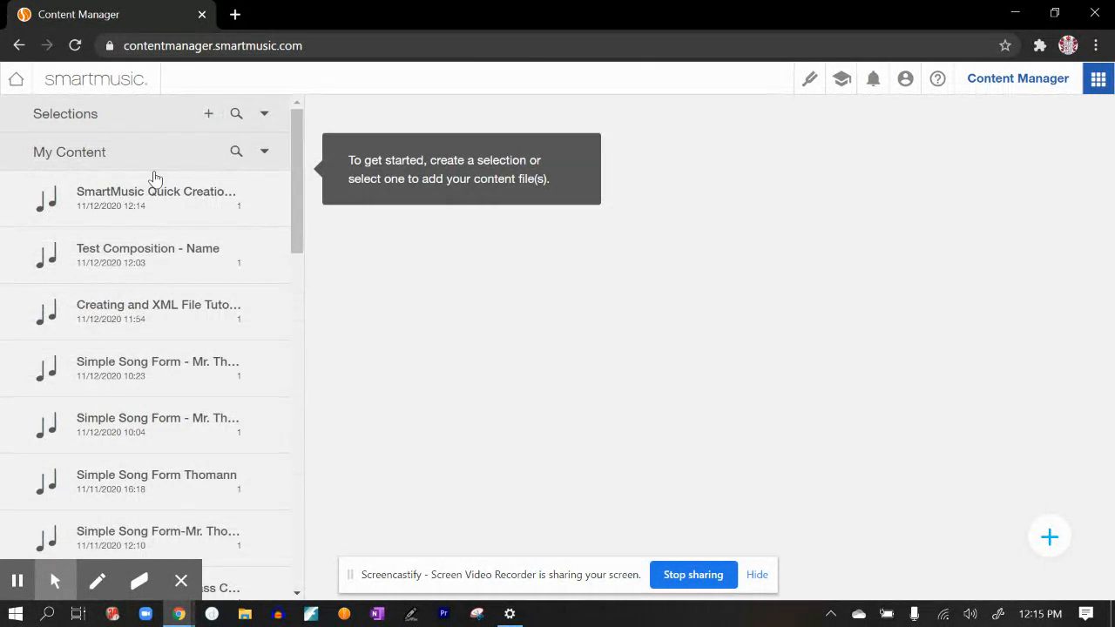
left_click(179, 206)
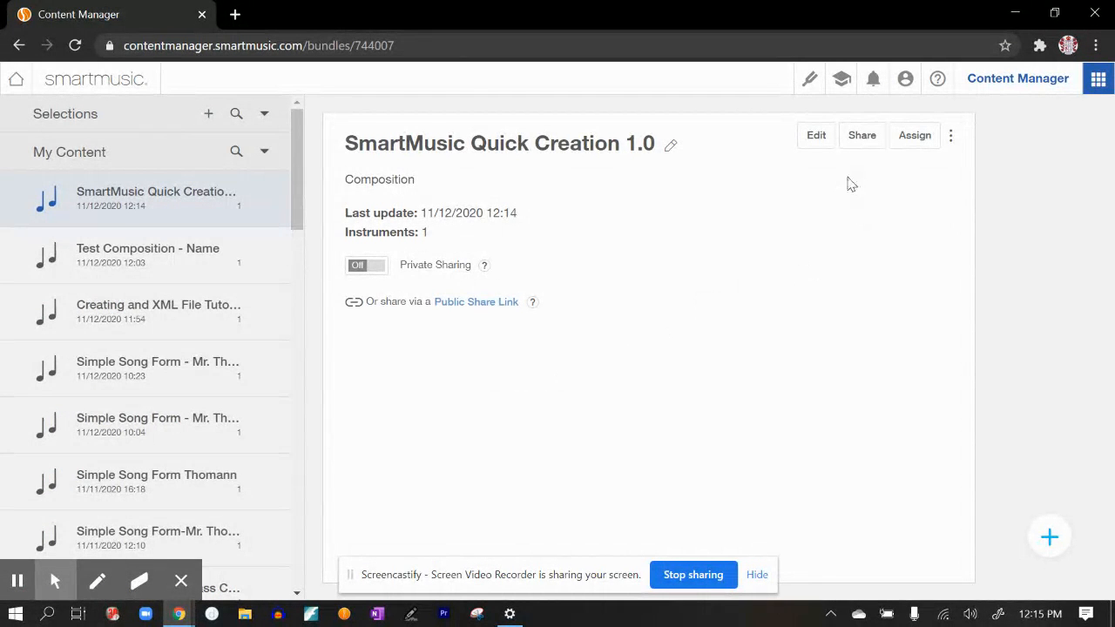
left_click(820, 139)
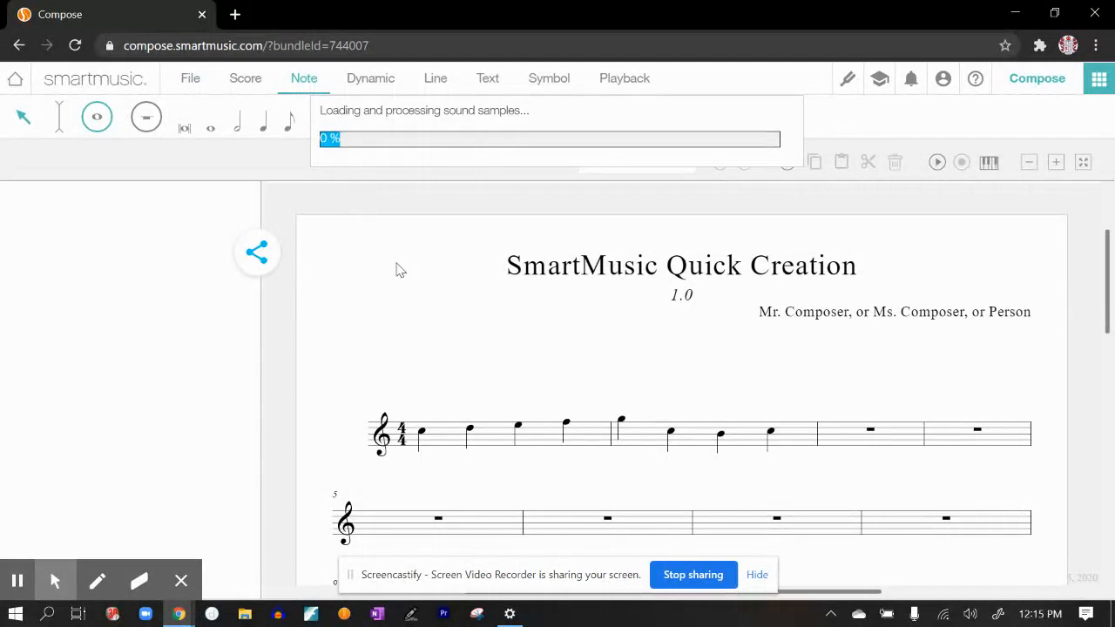
Fill measure 3 with quarter notes E, G, high C, G and measure 4 with quarter notes A, G, B, C
left_click(265, 130)
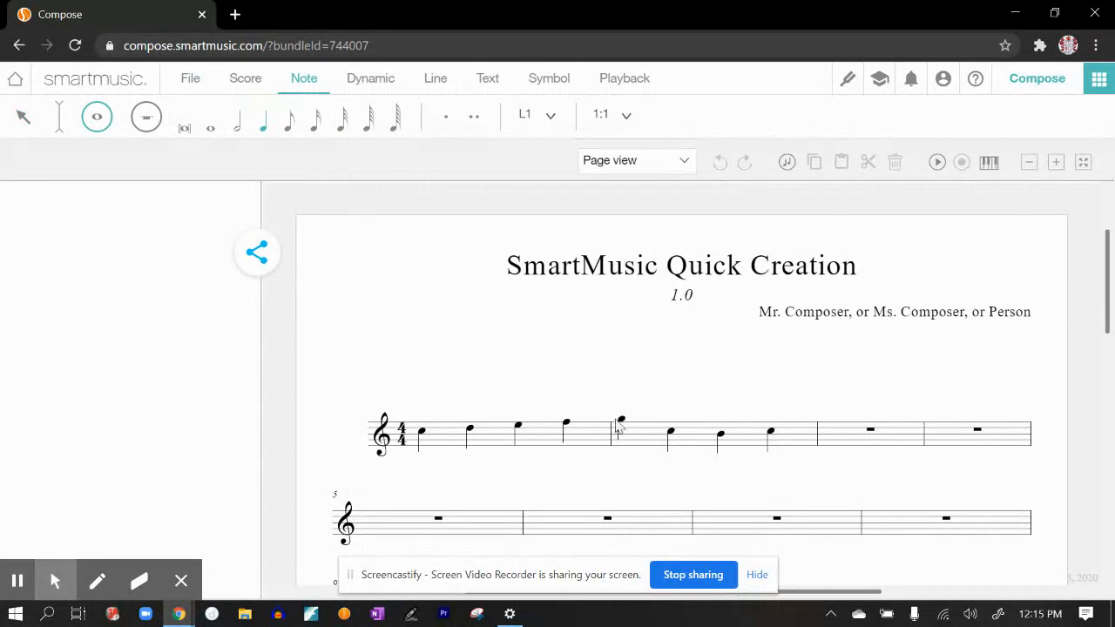
left_click(799, 435)
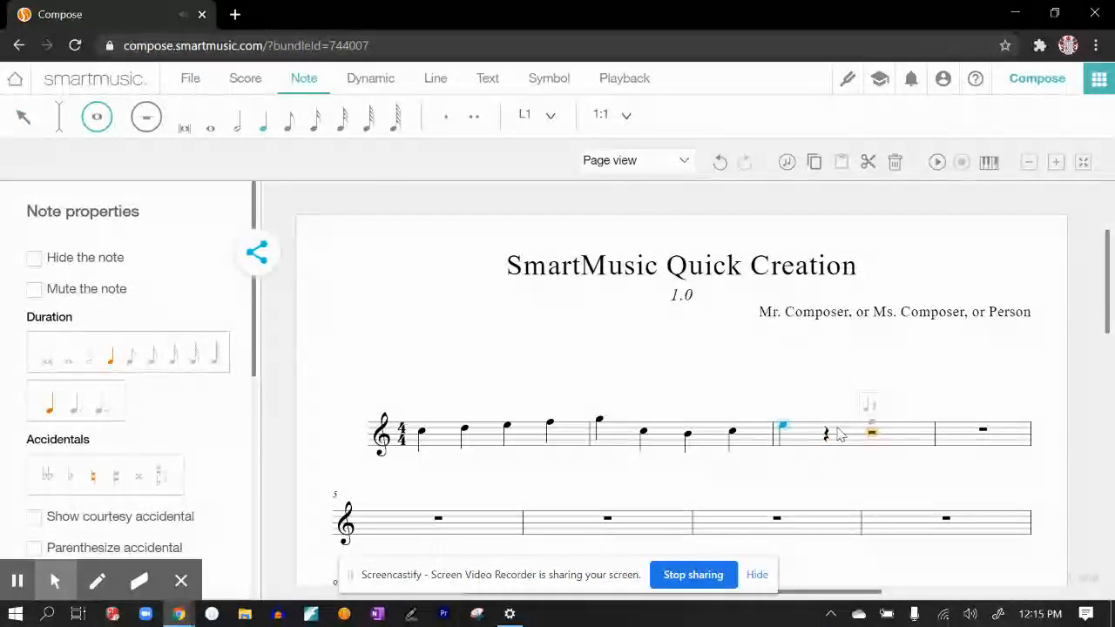
left_click(828, 423)
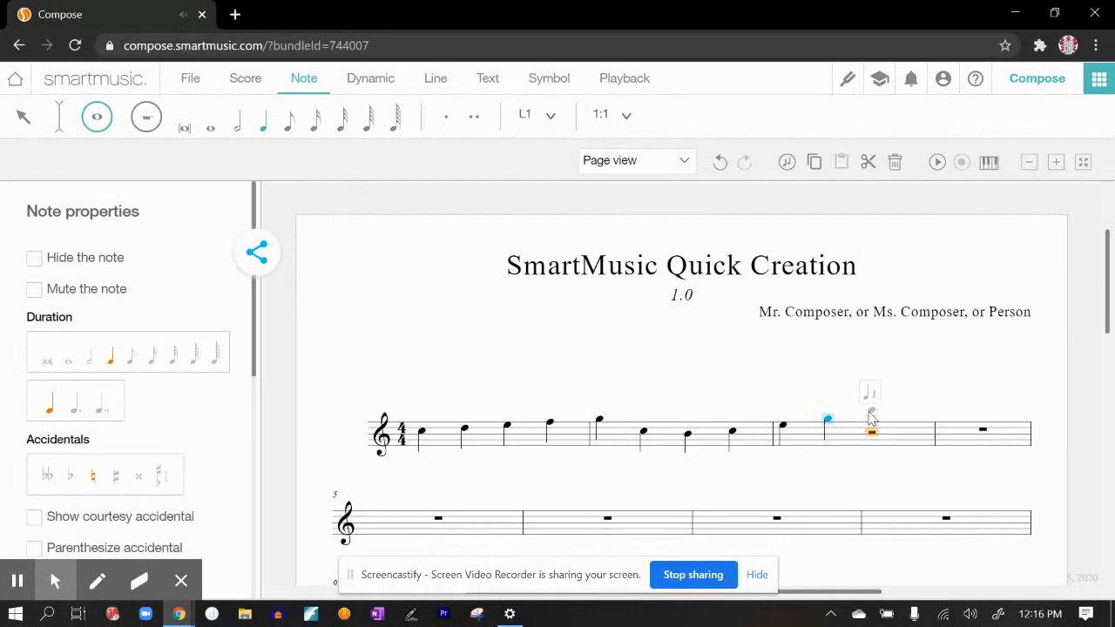
left_click(870, 418)
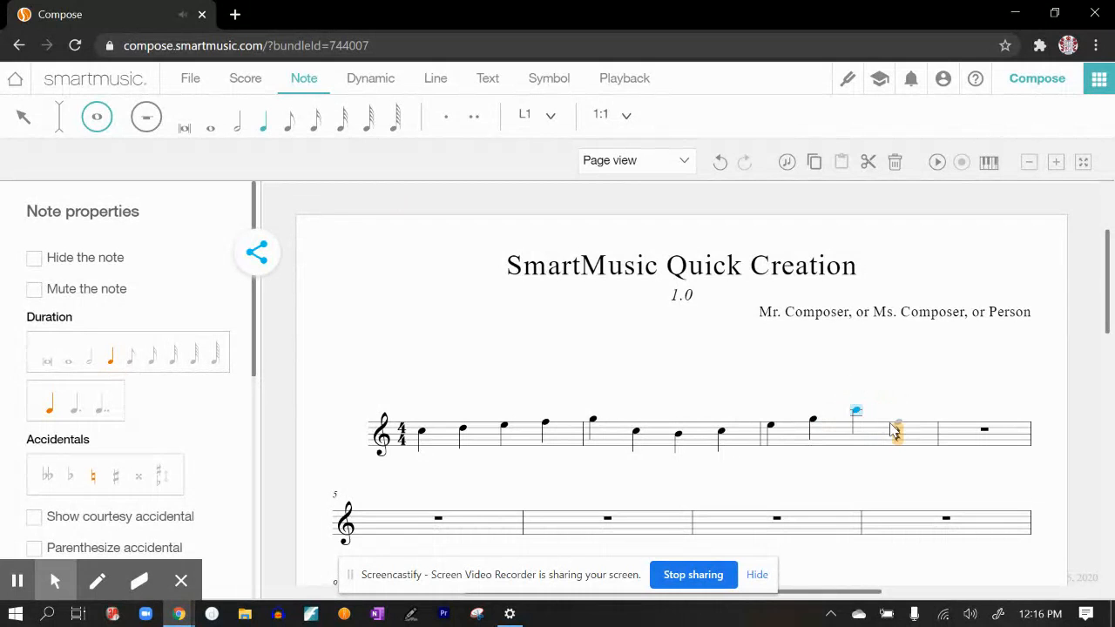
left_click(897, 418)
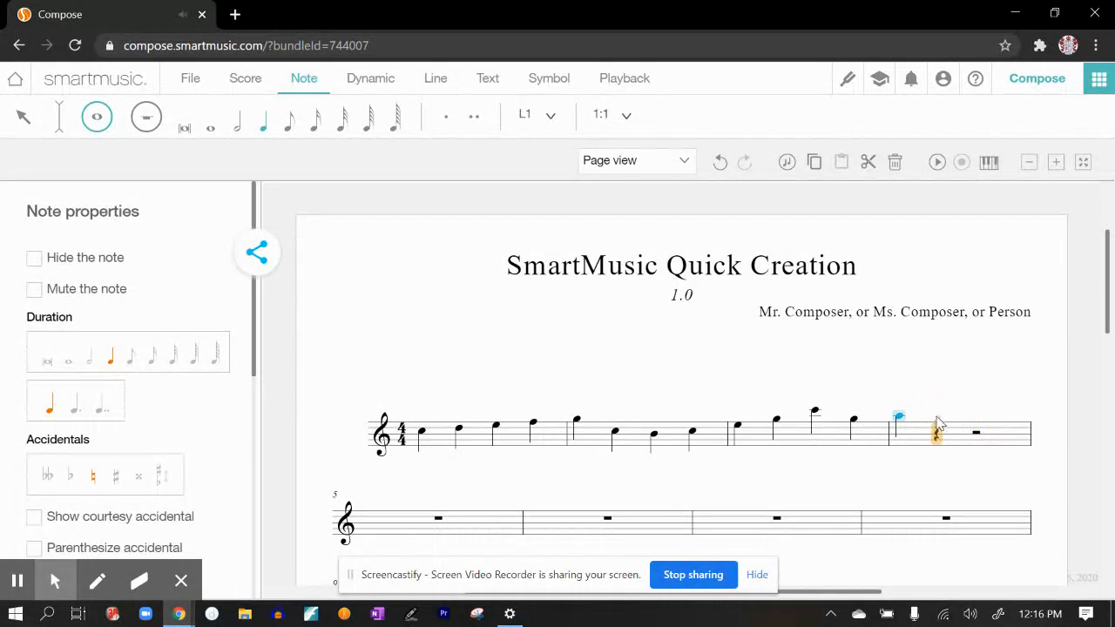
left_click(937, 421)
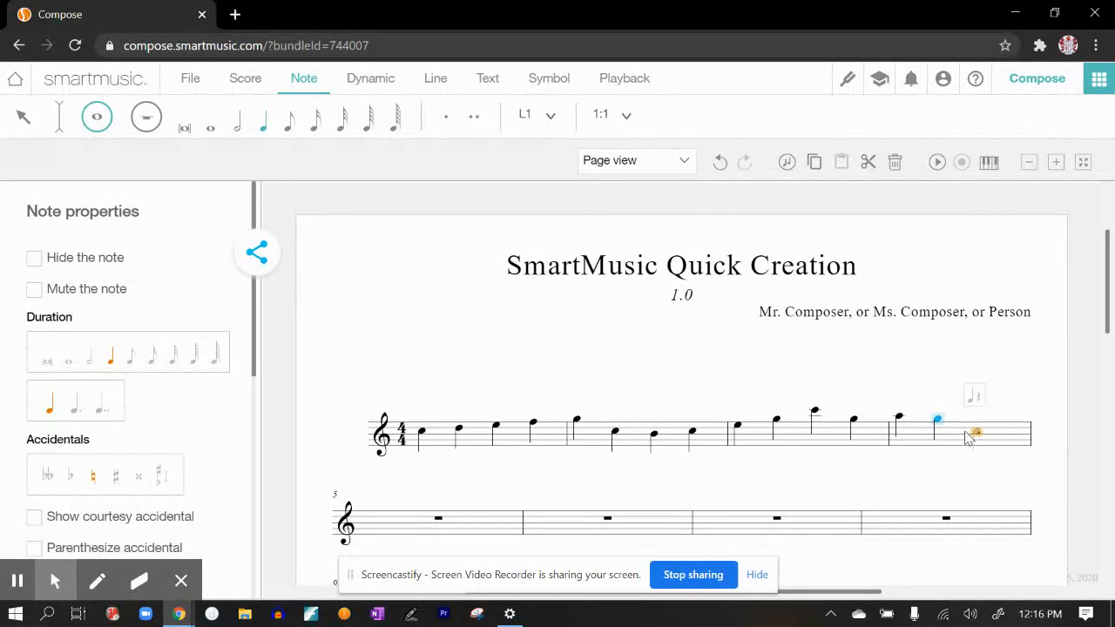
left_click(967, 432)
left_click(990, 433)
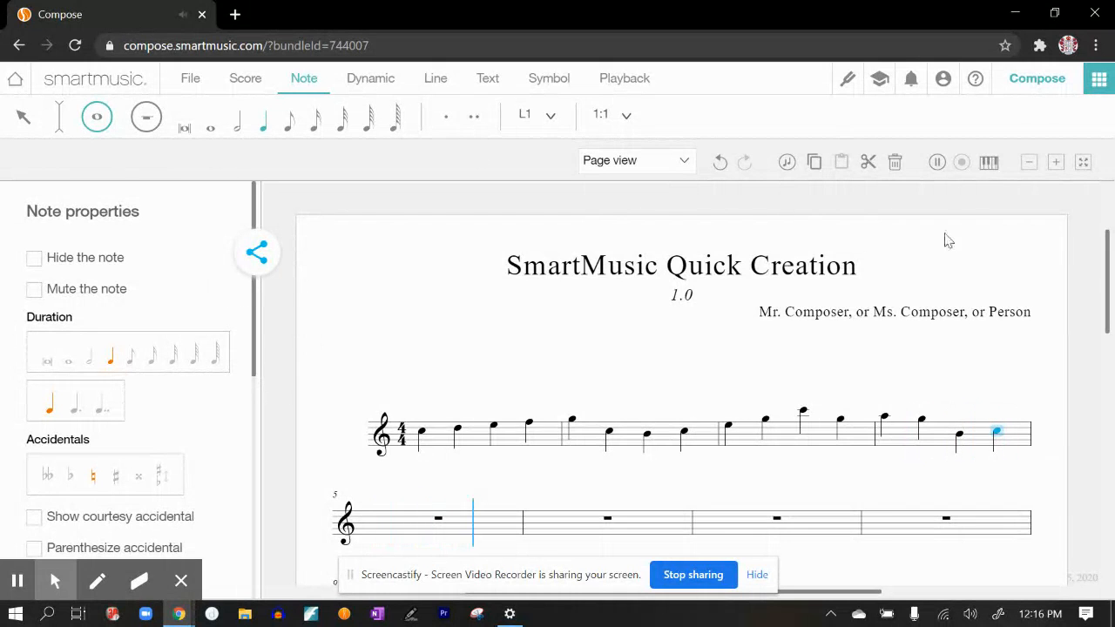
Stop the running playback, select the first note of measure 1, play the melody from there and stop it in measure 4
left_click(938, 163)
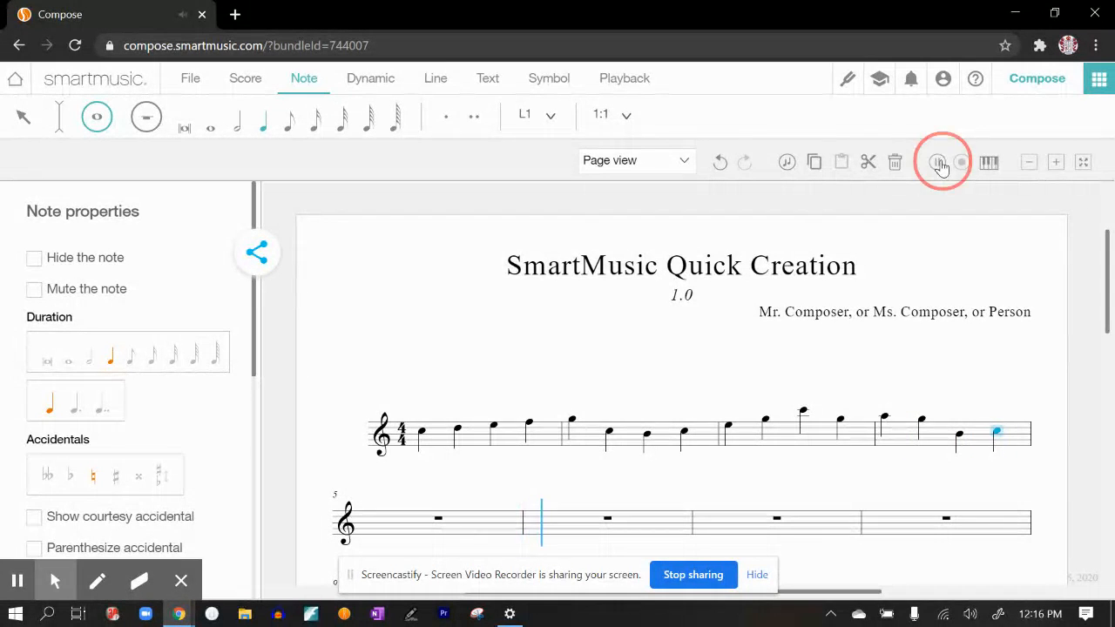
left_click(23, 118)
left_click(57, 116)
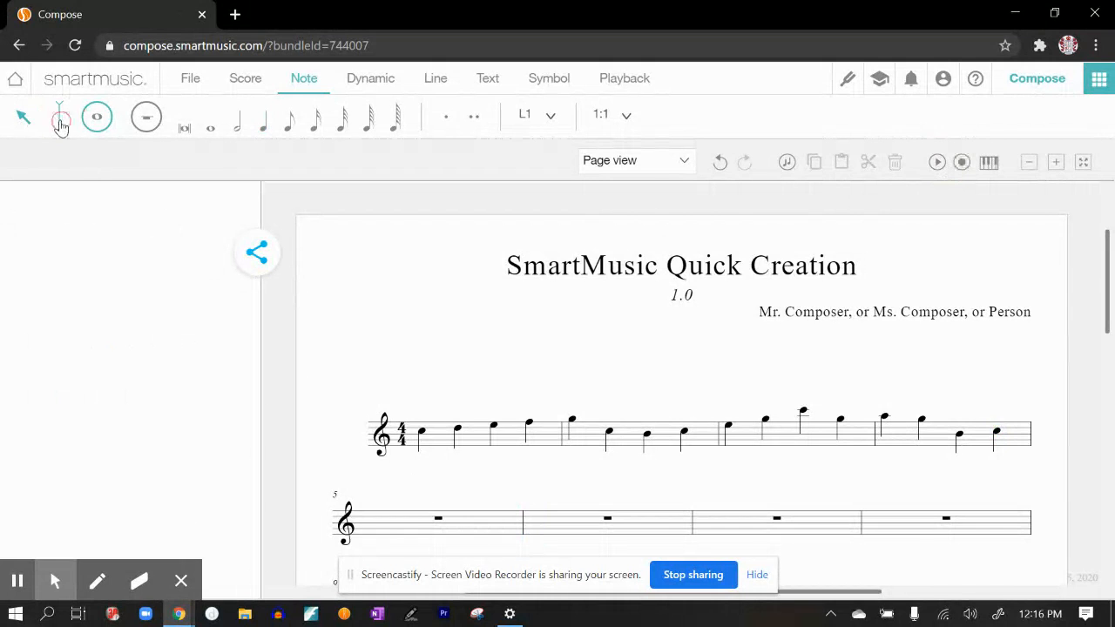
left_click(424, 437)
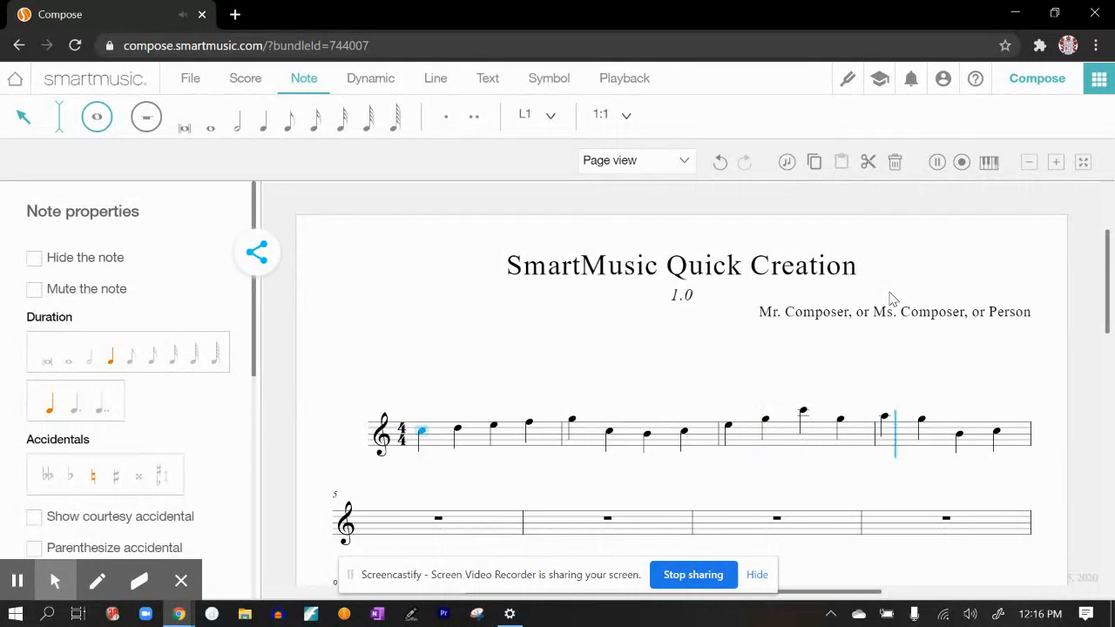
left_click(937, 163)
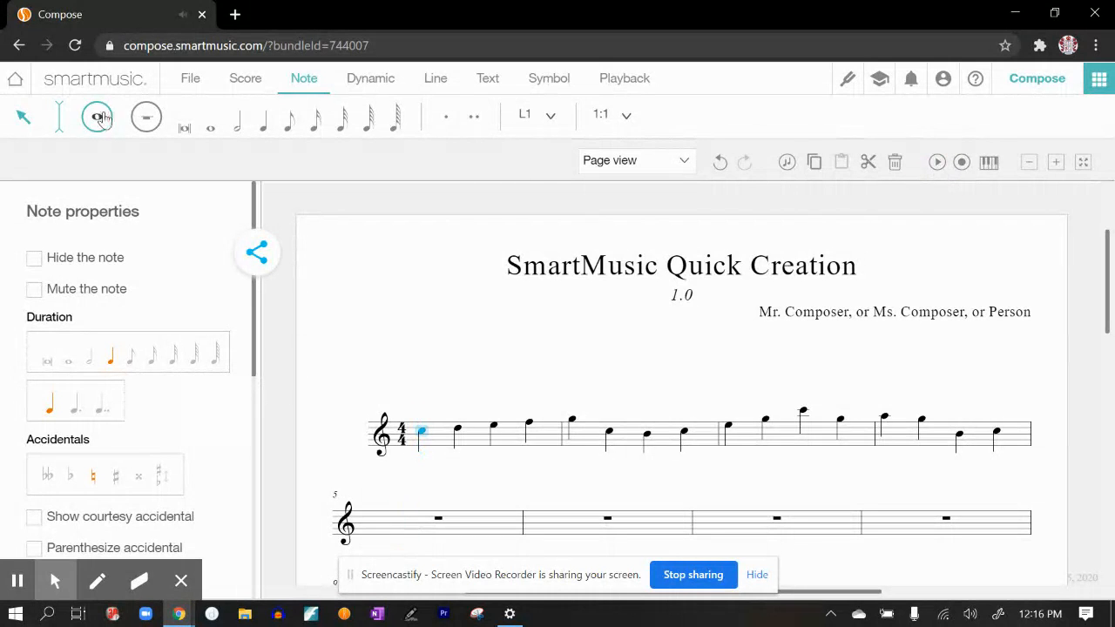
Save the composition to the SmartMusic account under its existing name and continue using Compose
left_click(191, 78)
left_click(75, 116)
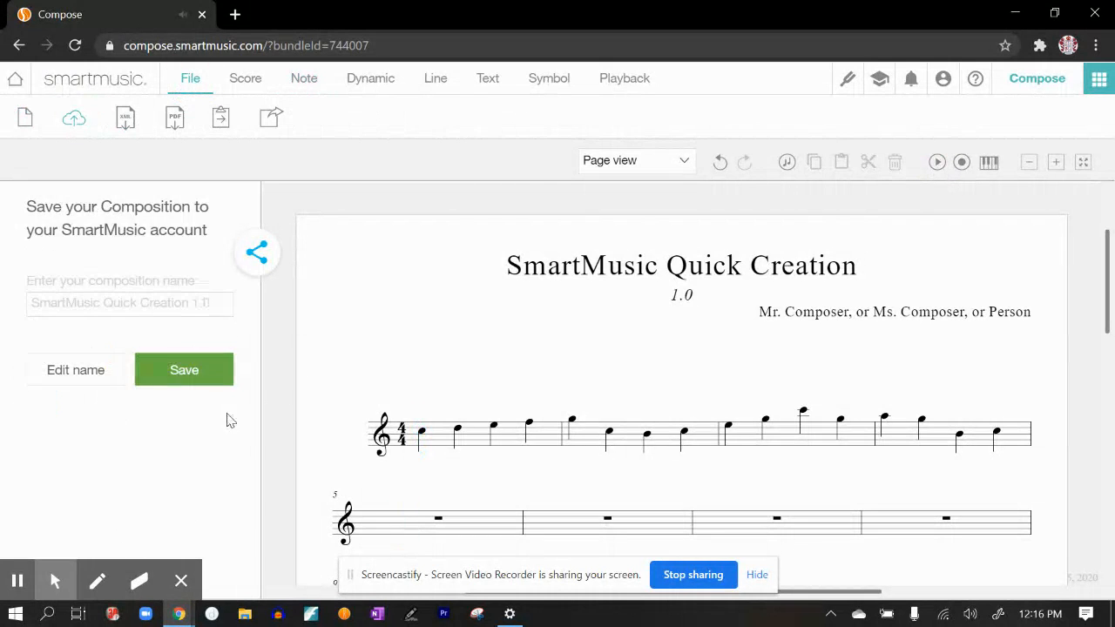
left_click(185, 382)
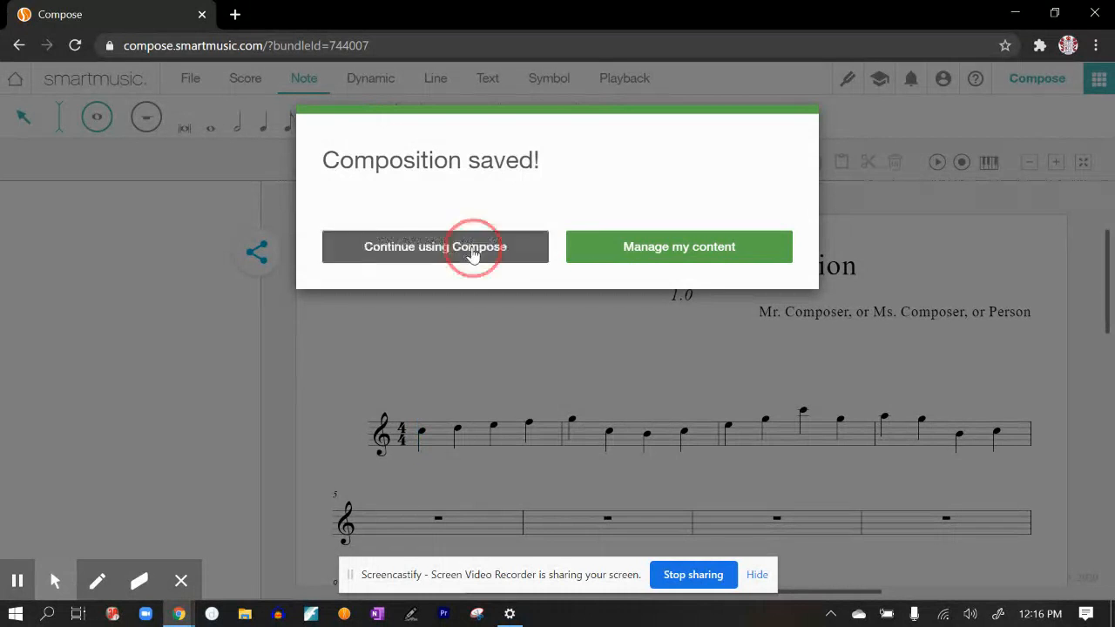
left_click(471, 251)
Export the composition as a MusicXML file, keeping the name SmartMusic Quick Creation 1.0
left_click(189, 79)
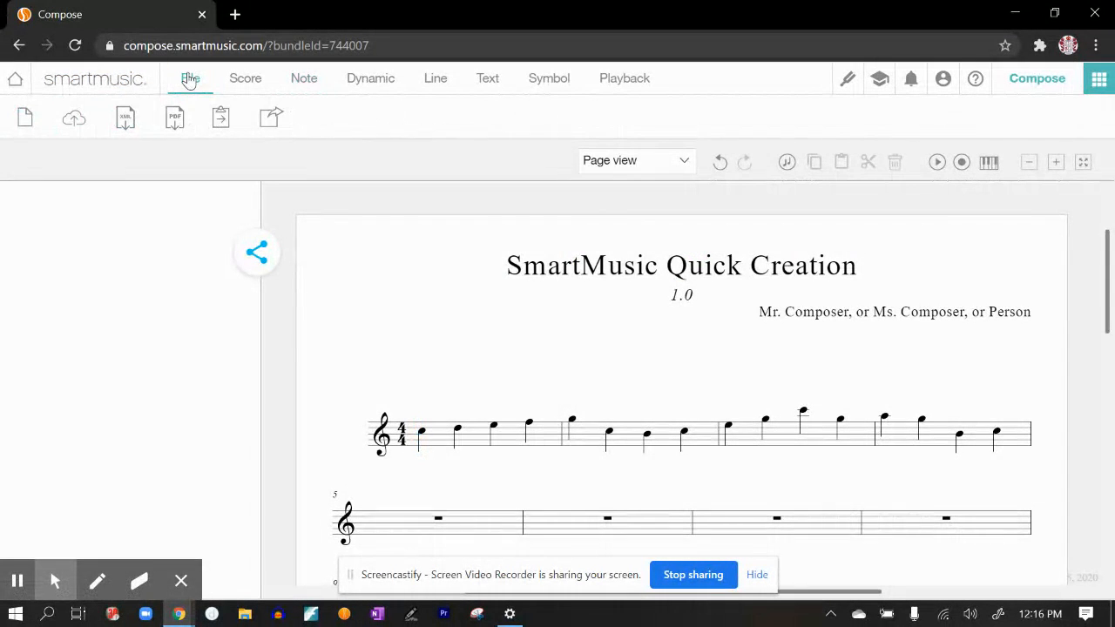
left_click(126, 120)
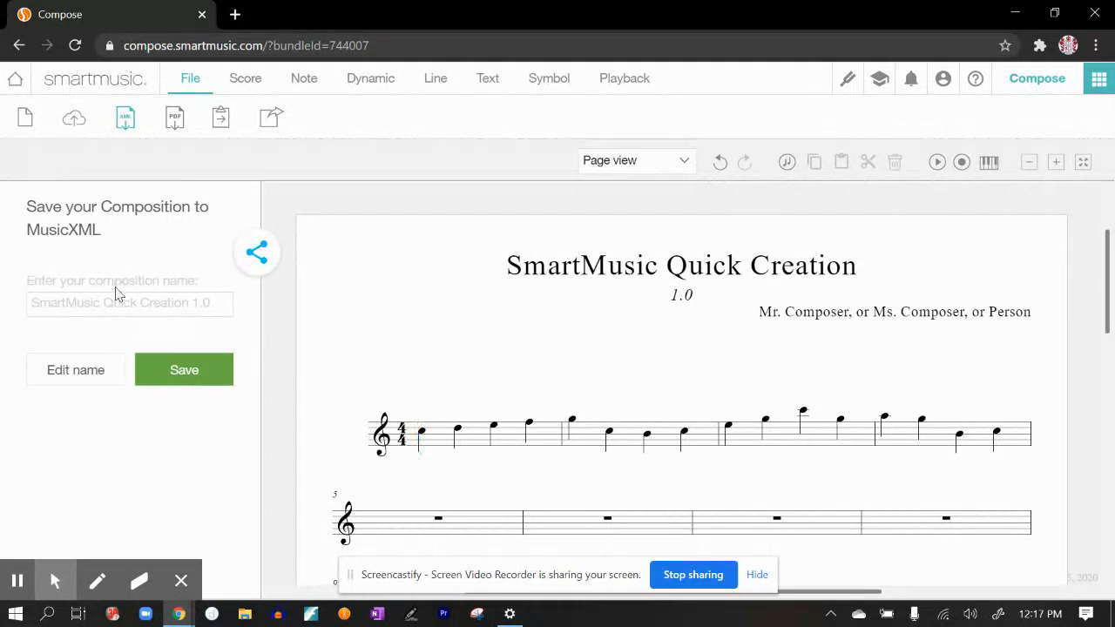
left_click(80, 372)
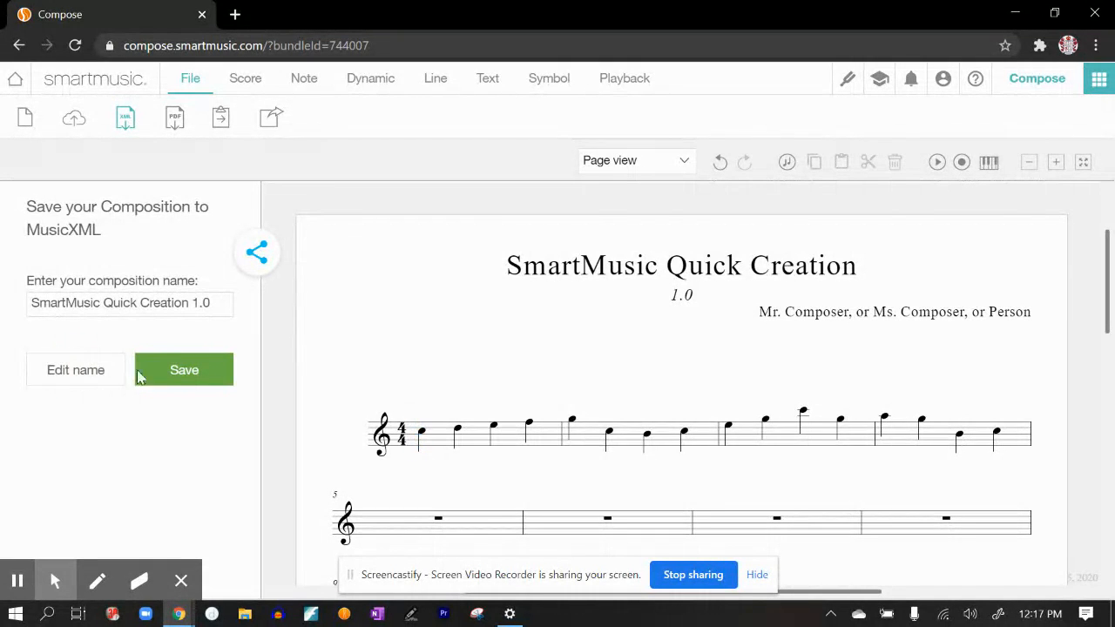
left_click(180, 381)
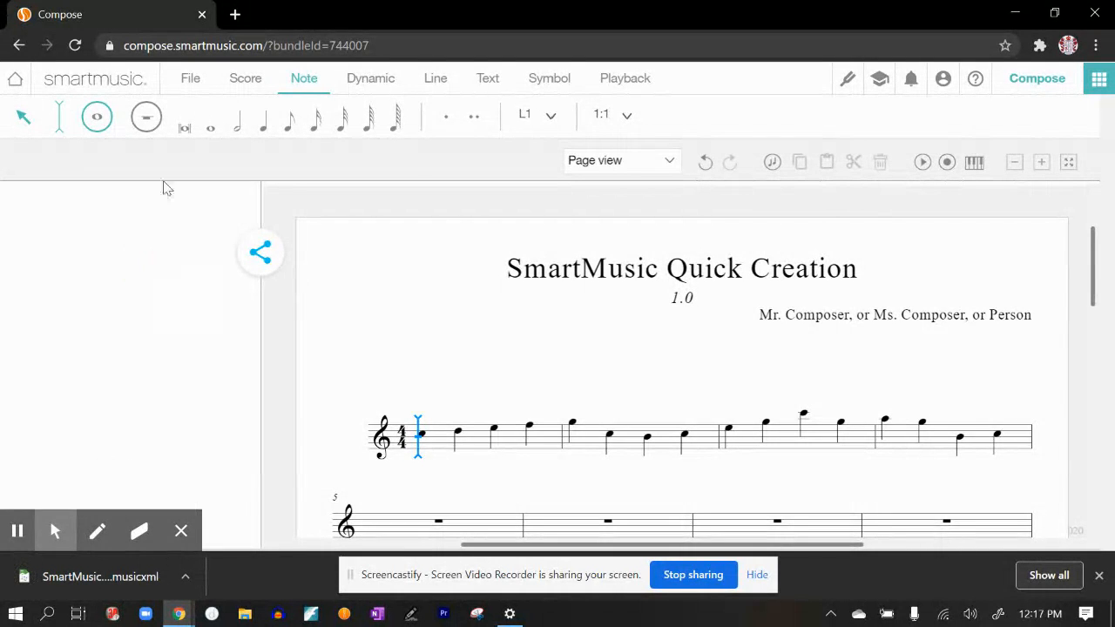
Export the composition as a PDF named SmartMusic Quick Creation 1.0
left_click(188, 91)
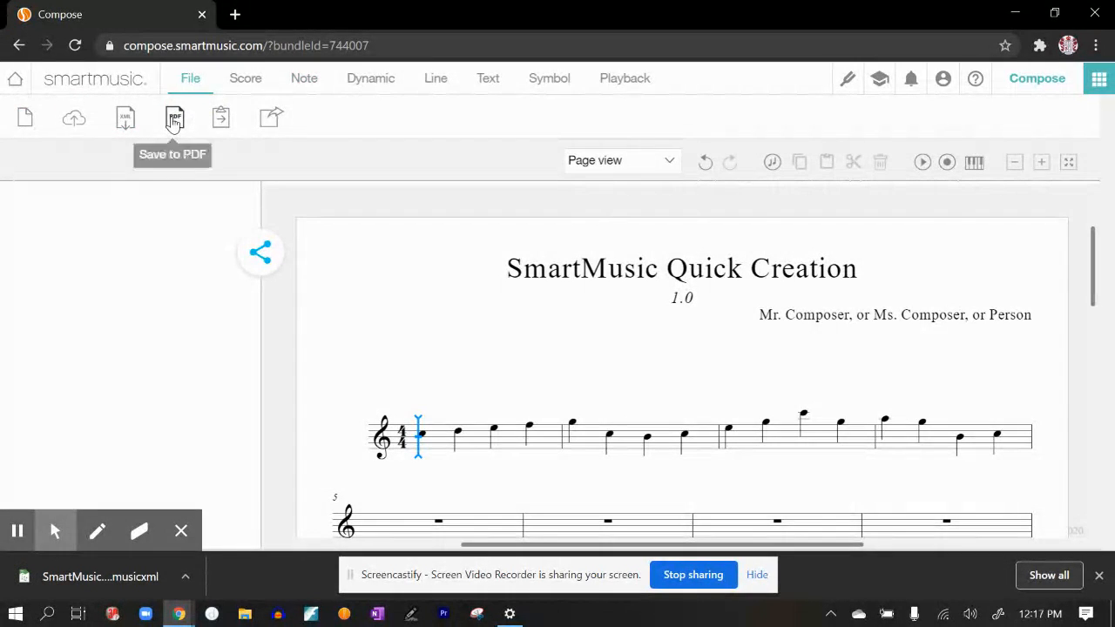
left_click(174, 120)
left_click(180, 370)
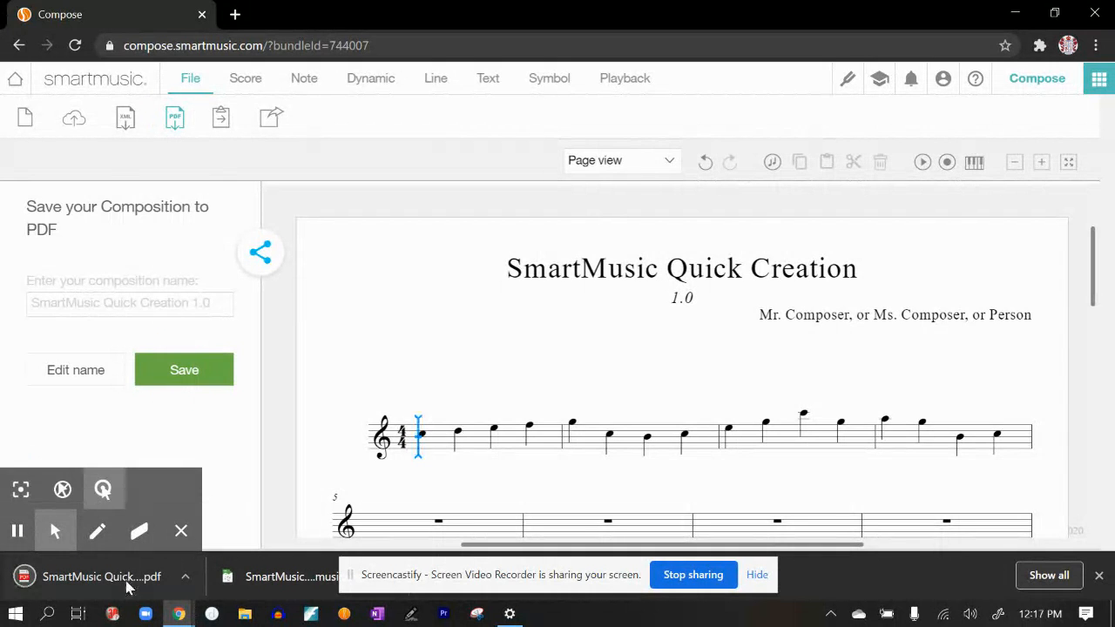
Open the downloaded PDF, look through the whole page of the score, and return to the composition in Compose
left_click(102, 577)
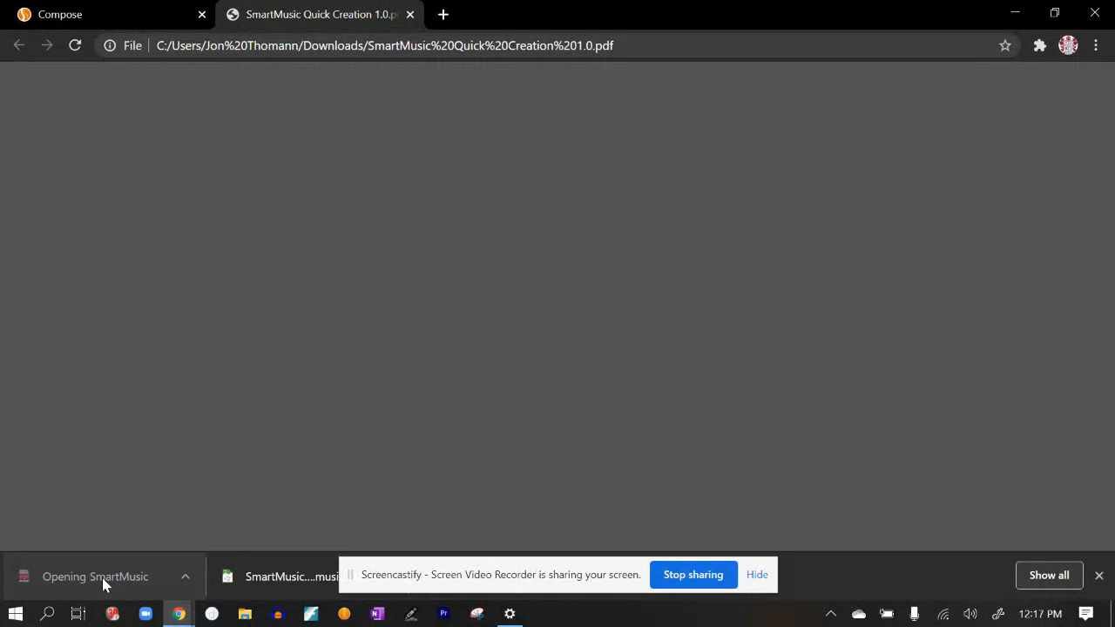
scroll(274, 404, "down", 10)
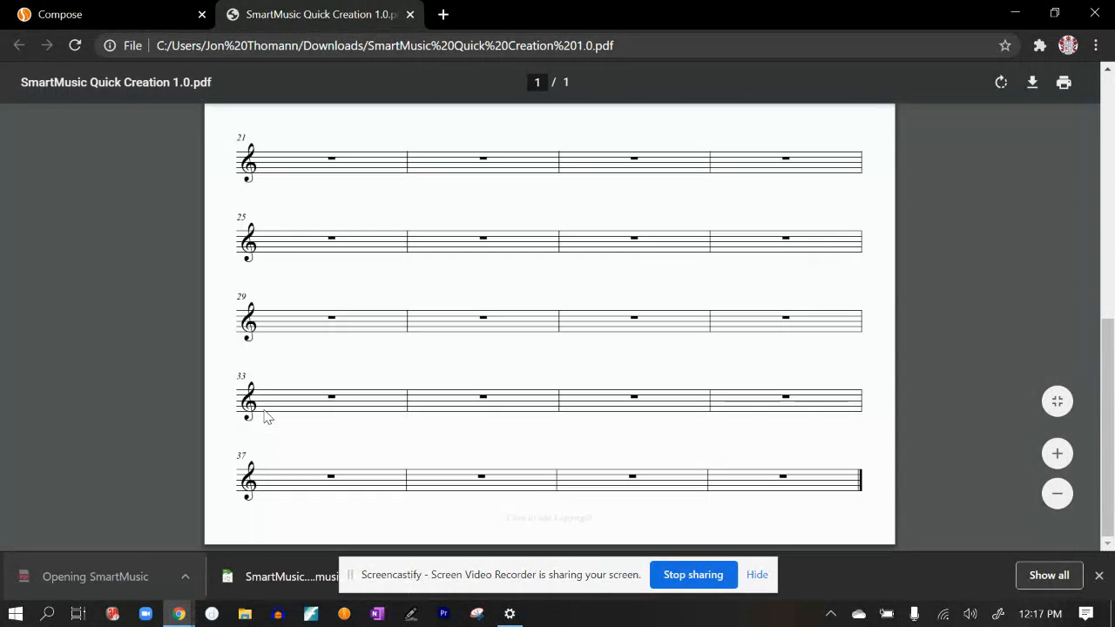
scroll(268, 409, "up", 10)
scroll(268, 416, "up", 2)
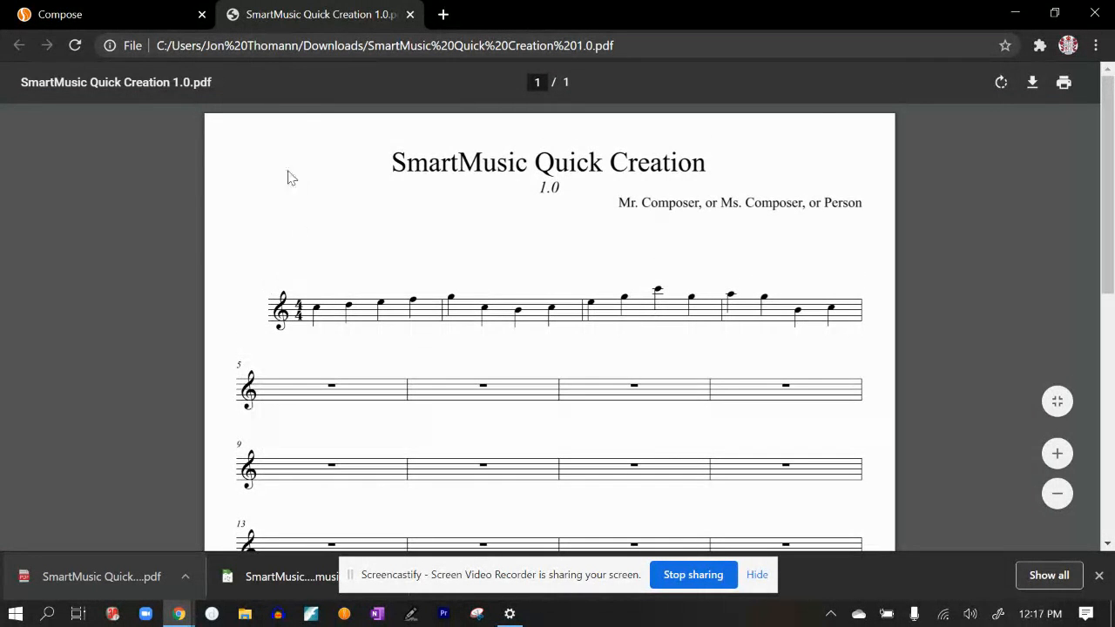
left_click(141, 18)
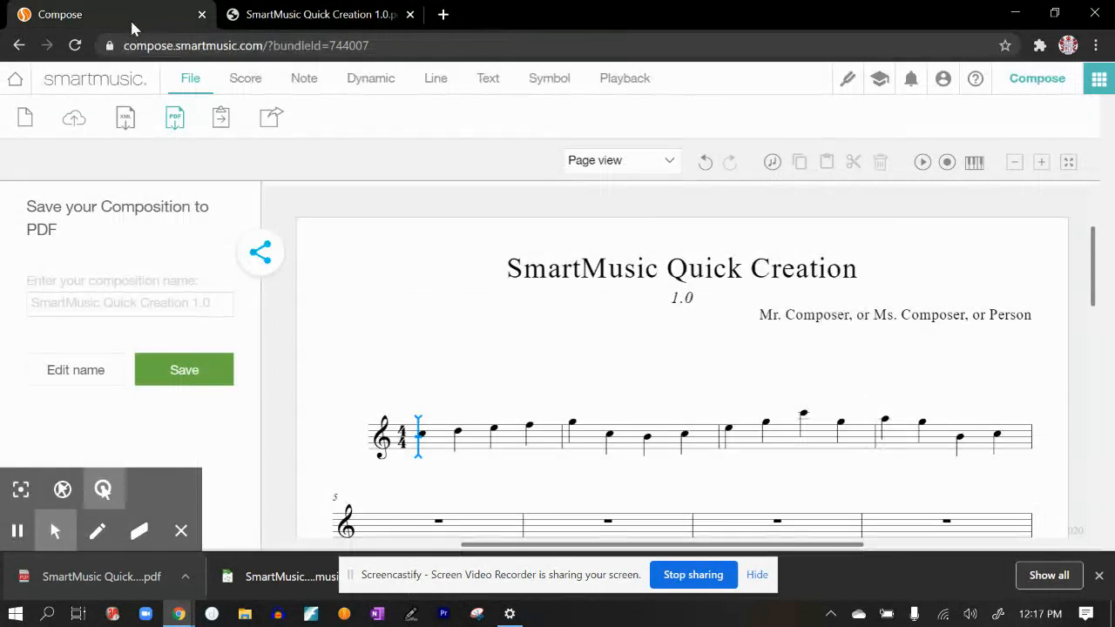